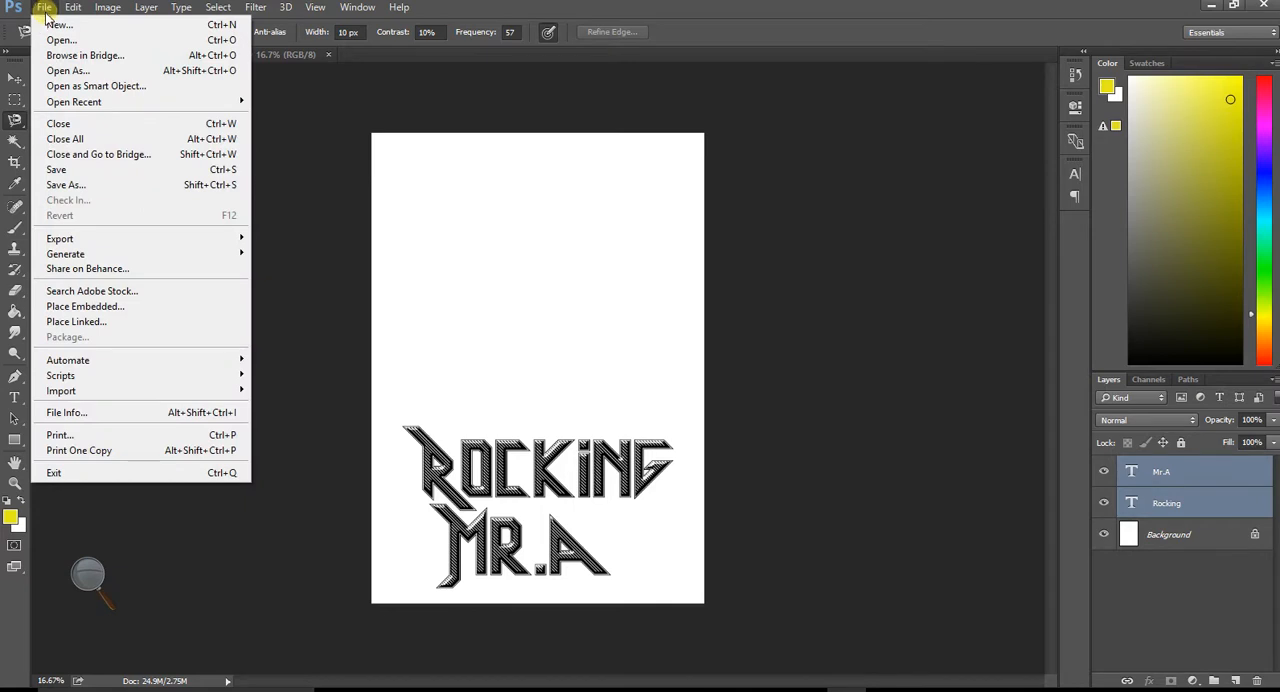
- Create a new document named "heavy metal rocking" using the International Paper preset at A4 size
left_click(52, 24)
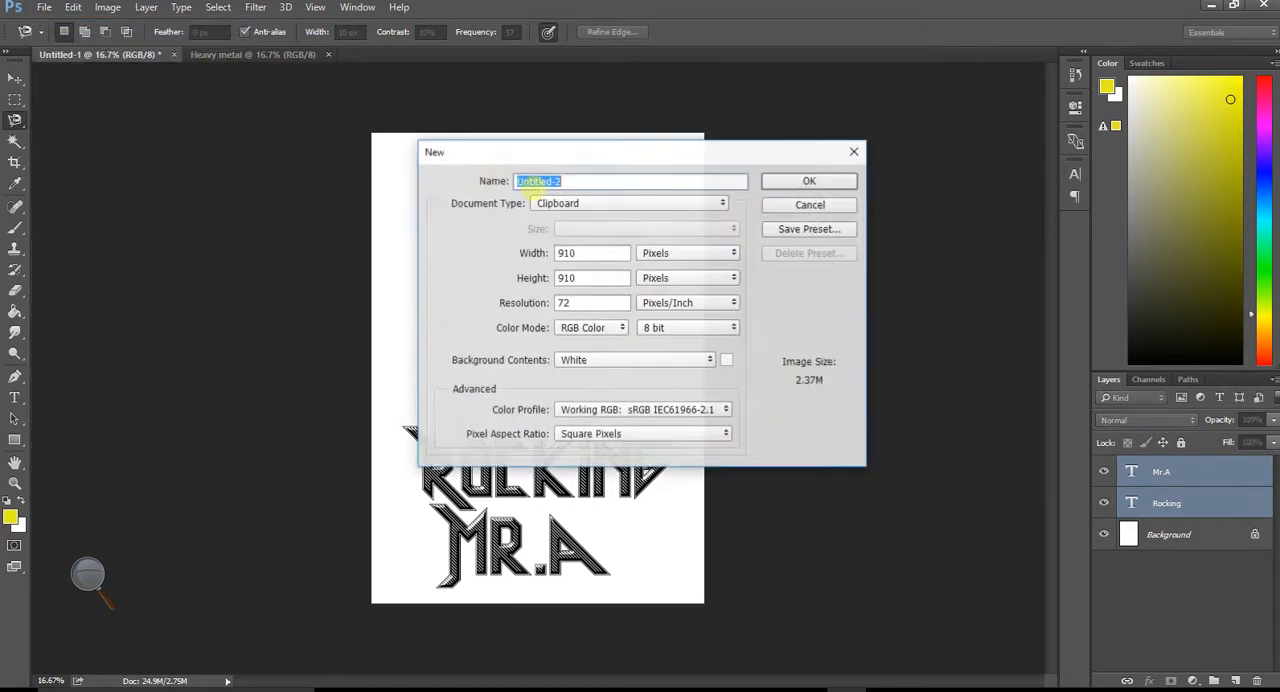
left_click(540, 204)
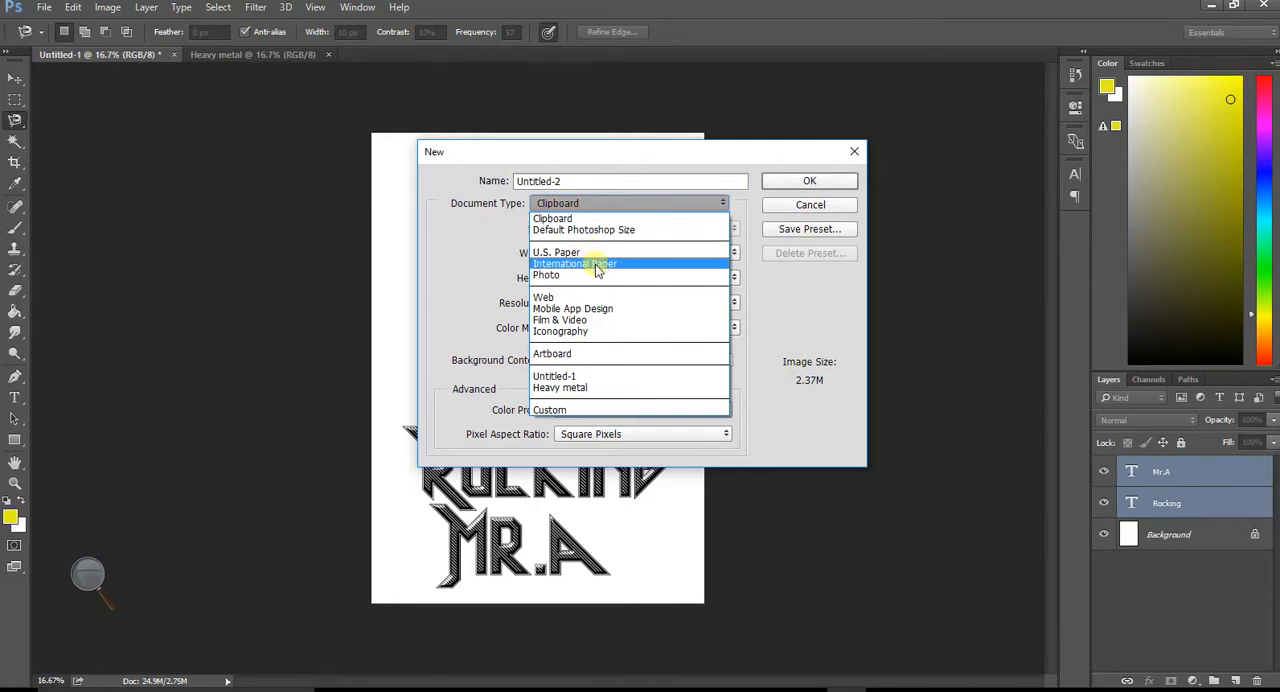
left_click(597, 264)
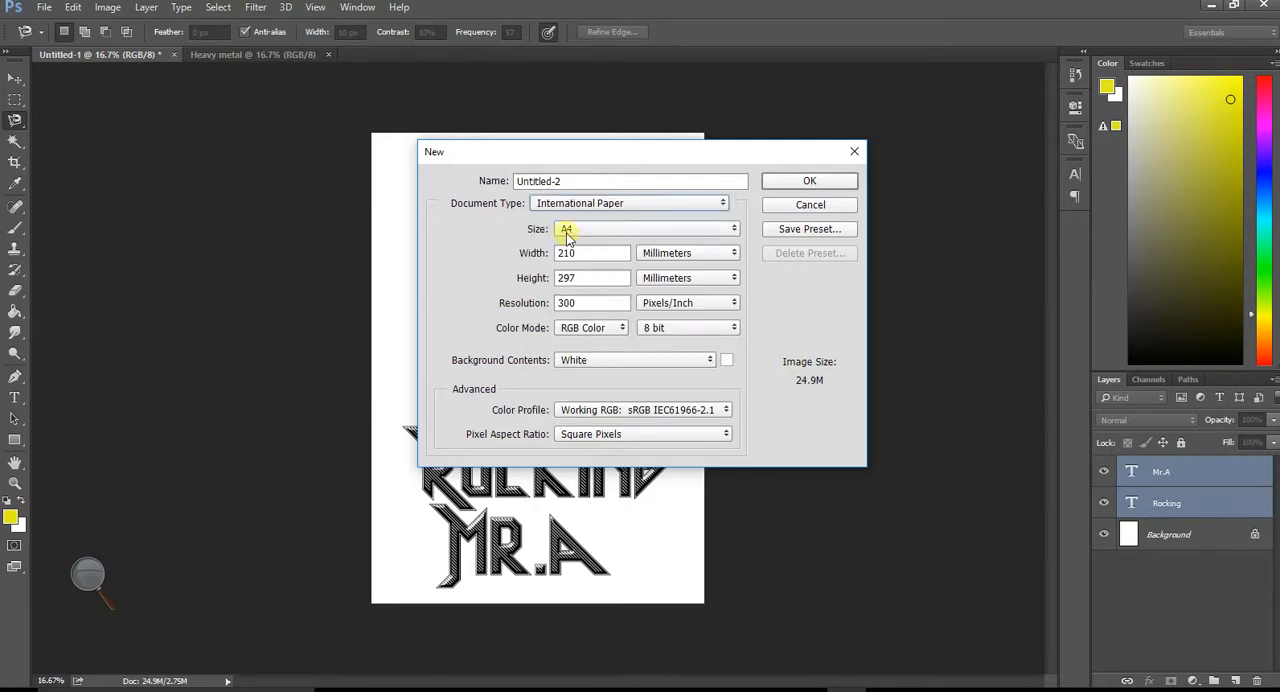
left_click_drag(578, 181, 455, 182)
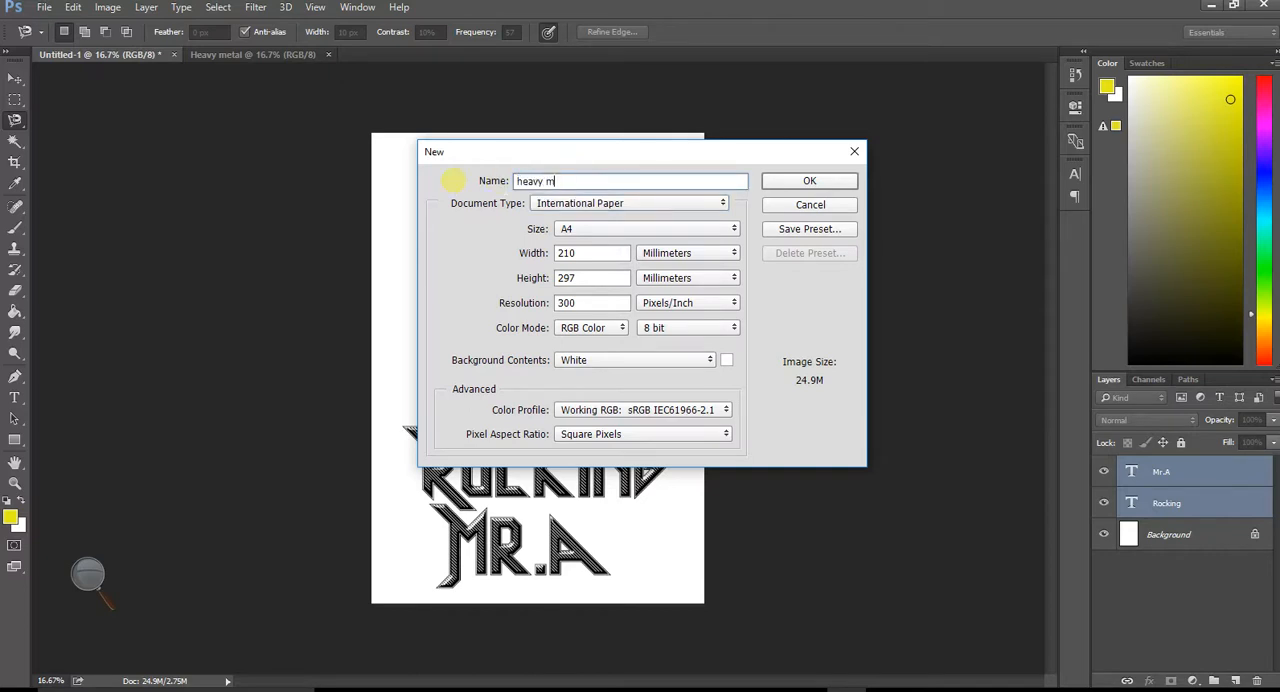
type("heavy metal rocking")
key("Return")
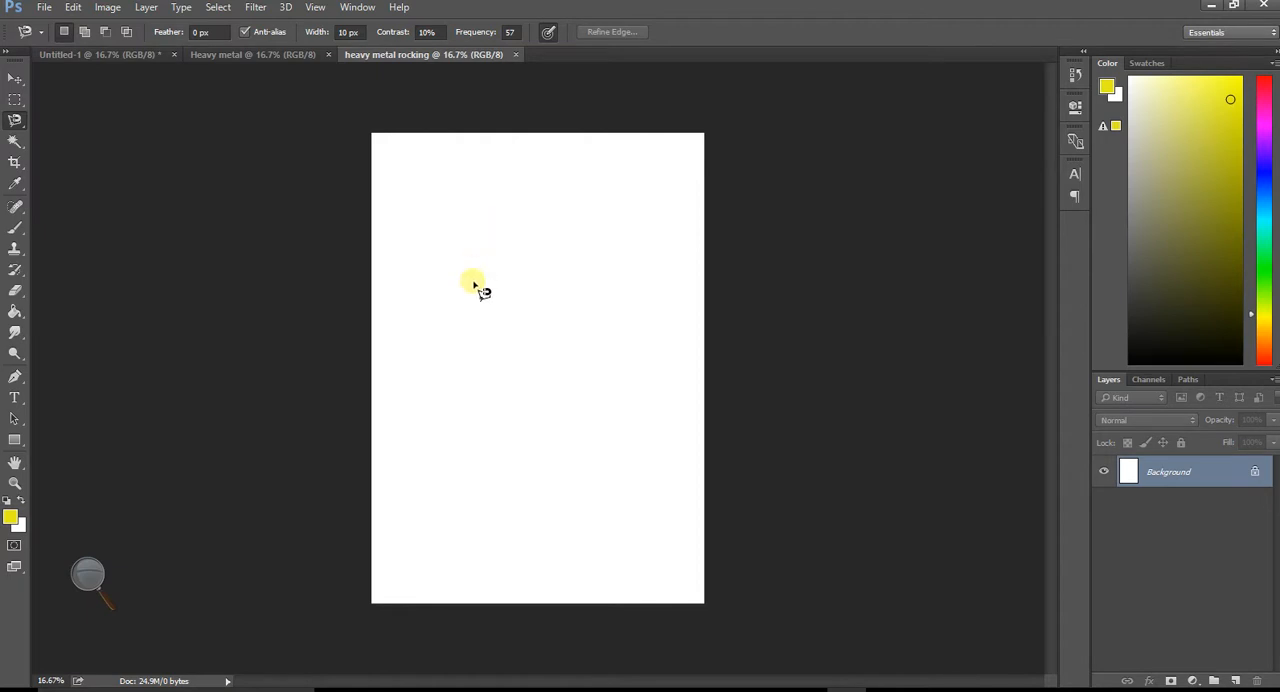
- Return to the Untitled-1 document and move the Rocking and Mr.A texts together slightly up and to the right
left_click(98, 56)
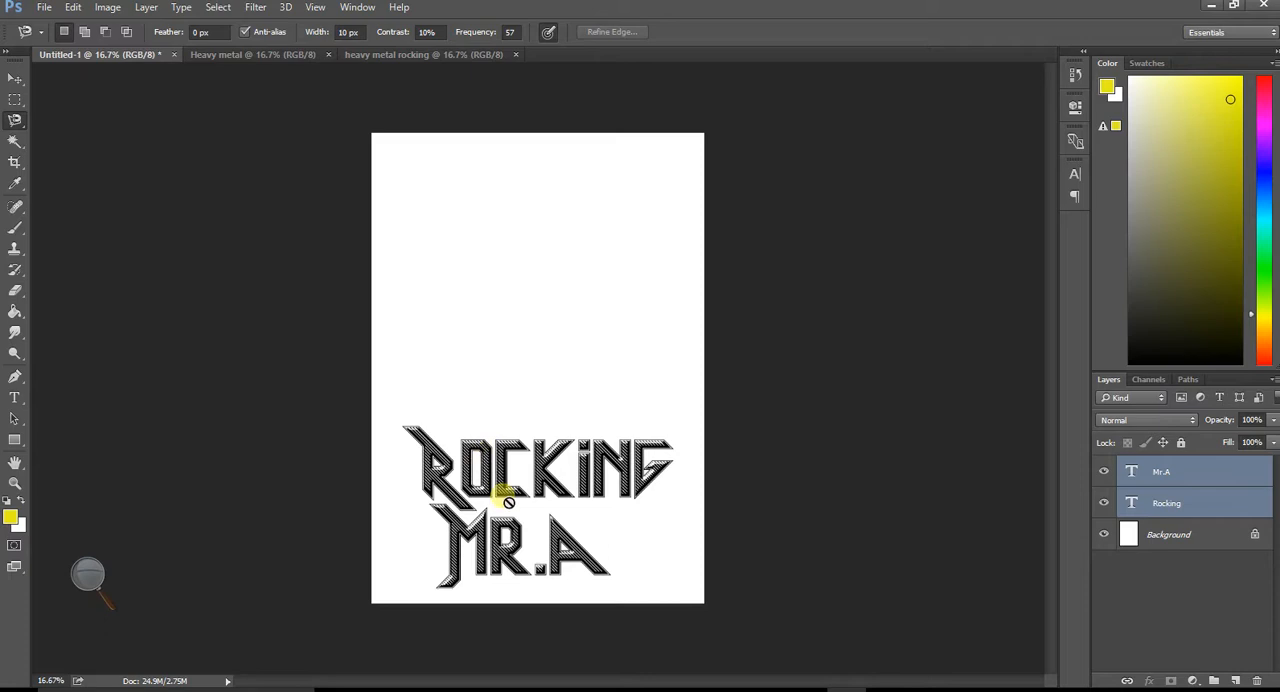
left_click(10, 82)
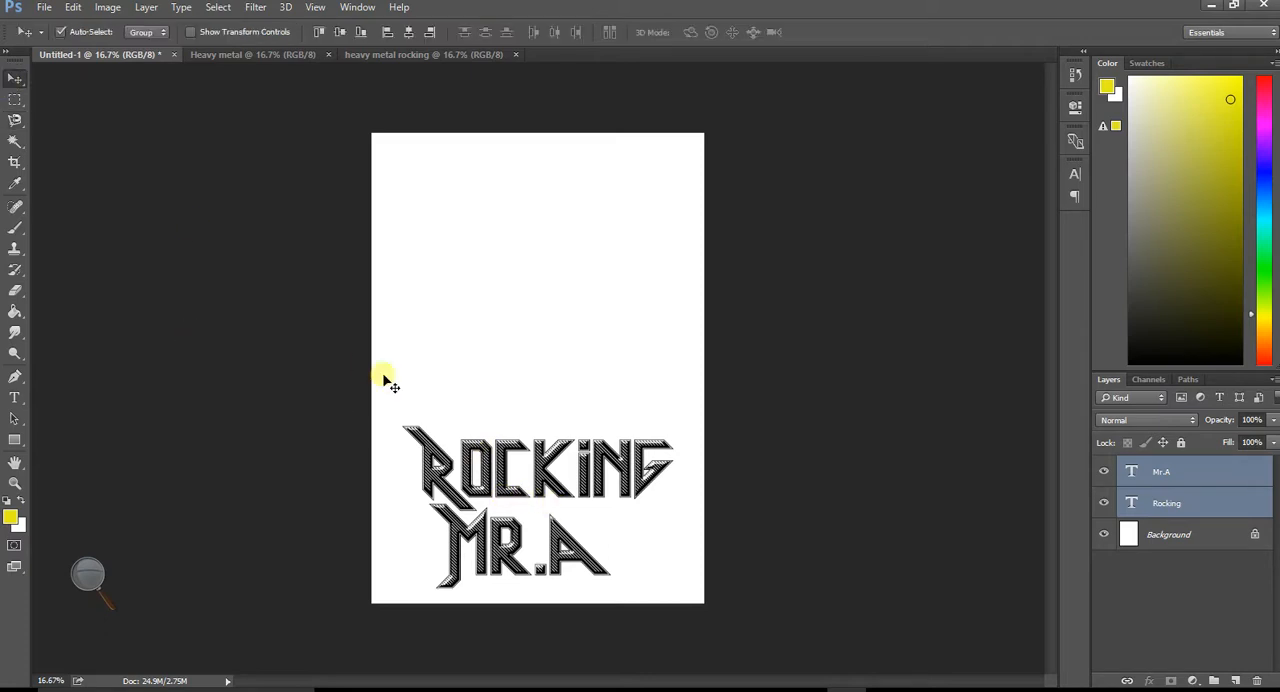
left_click_drag(512, 483, 523, 437)
left_click(1045, 523)
- Select the Rocking text layer and check both text layers by switching their visibility off and on
left_click(1204, 474)
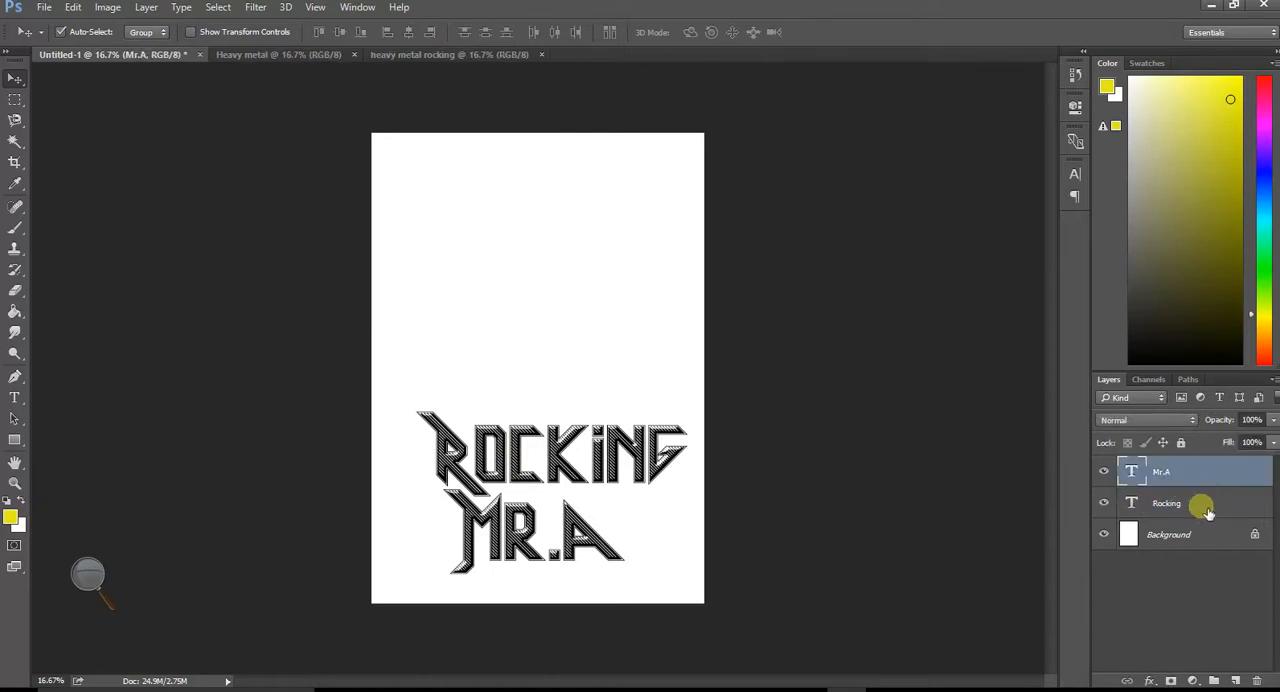
left_click(1198, 505)
left_click(1106, 505)
left_click(1106, 505)
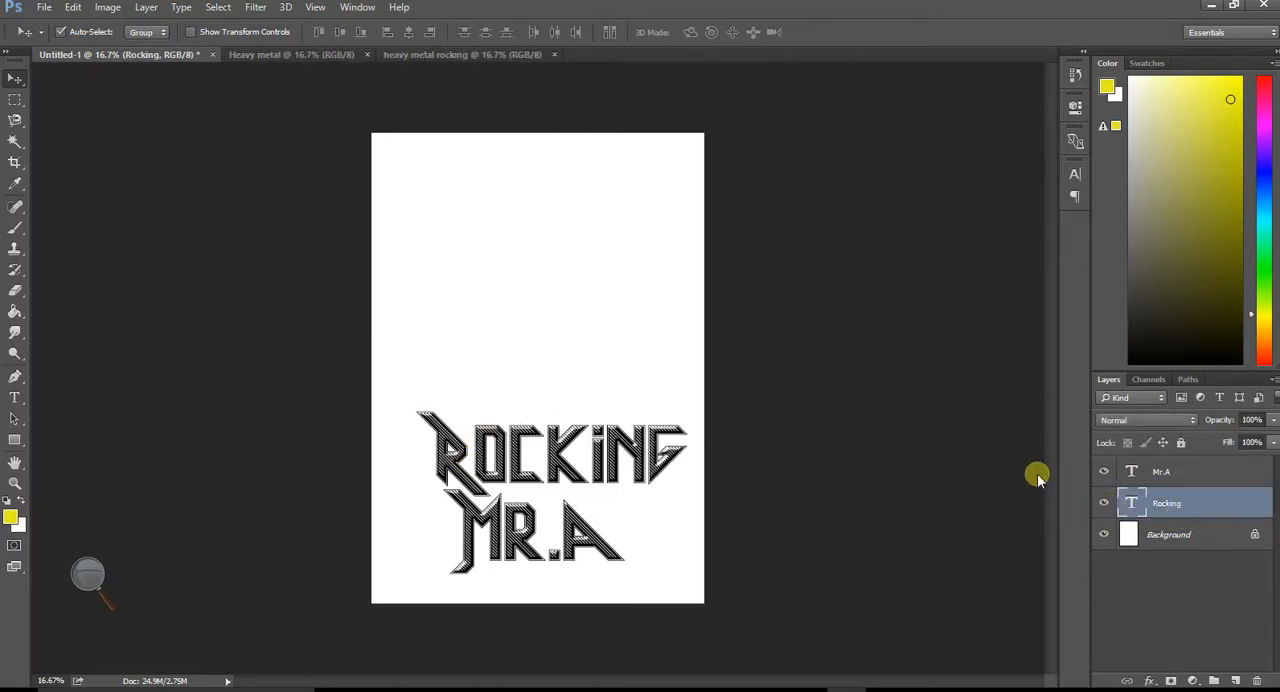
left_click(1104, 472)
left_click(1104, 472)
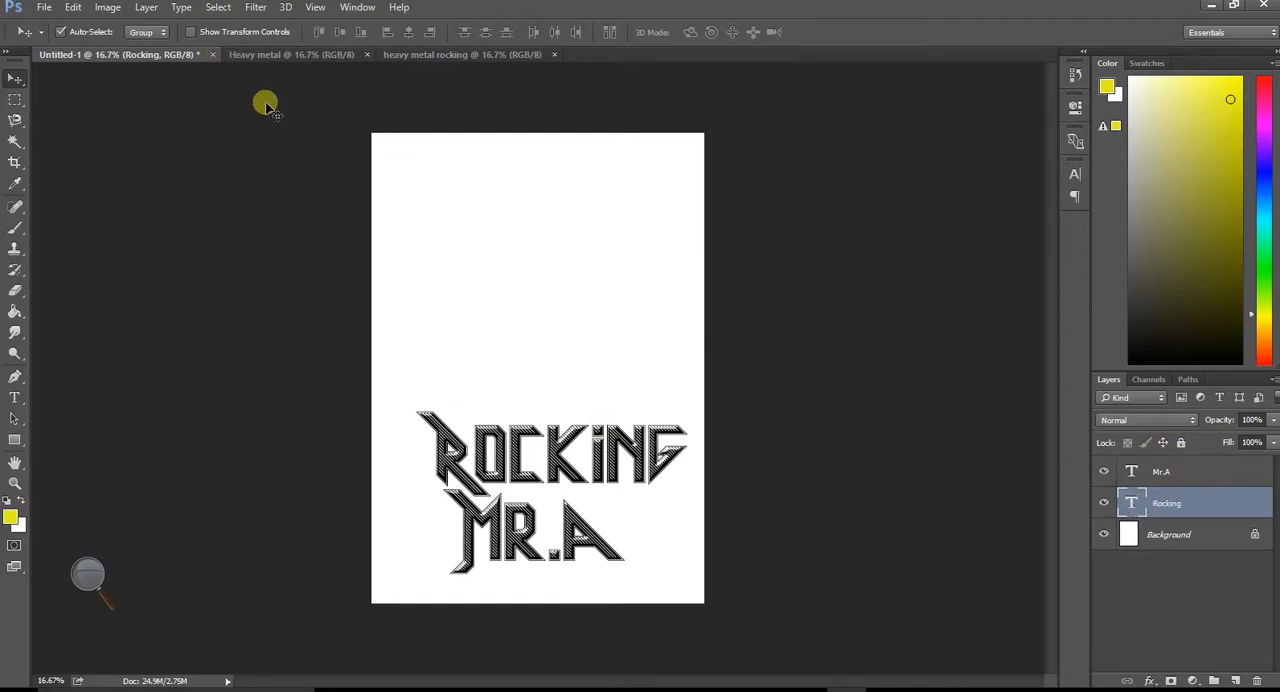
- Reset the Essentials workspace and nudge the Rocking text slightly up and to the left
left_click(357, 8)
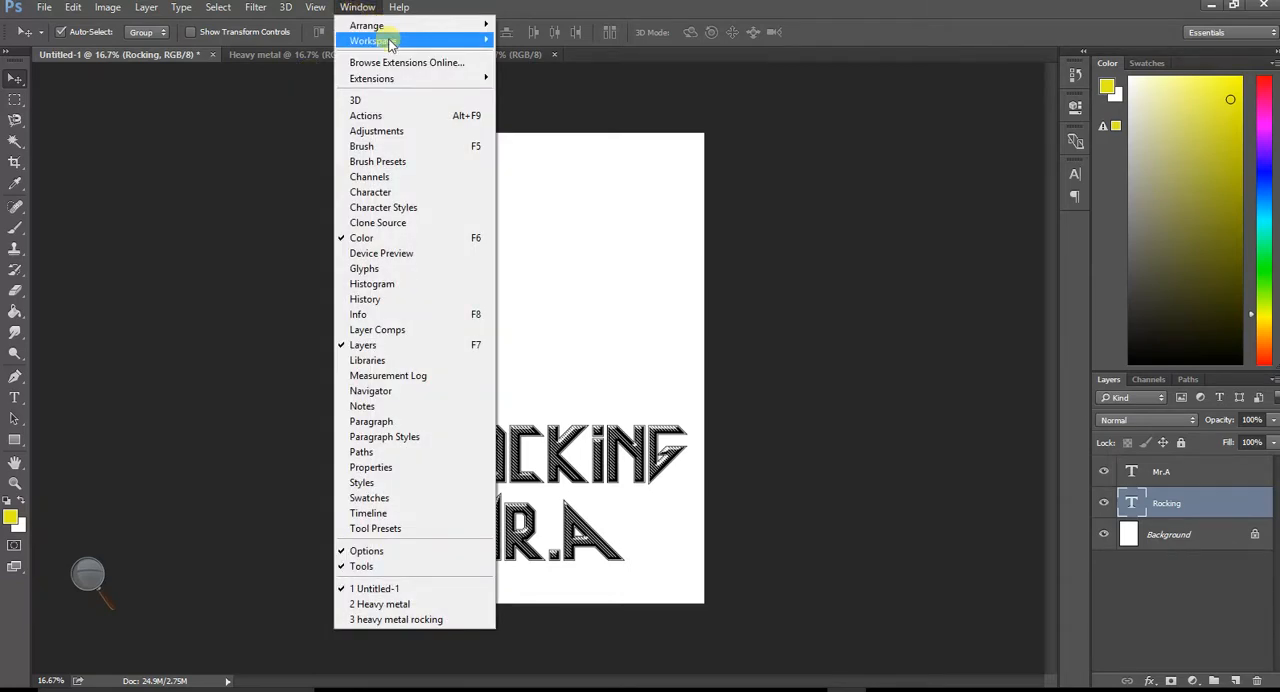
mouse_move(390, 44)
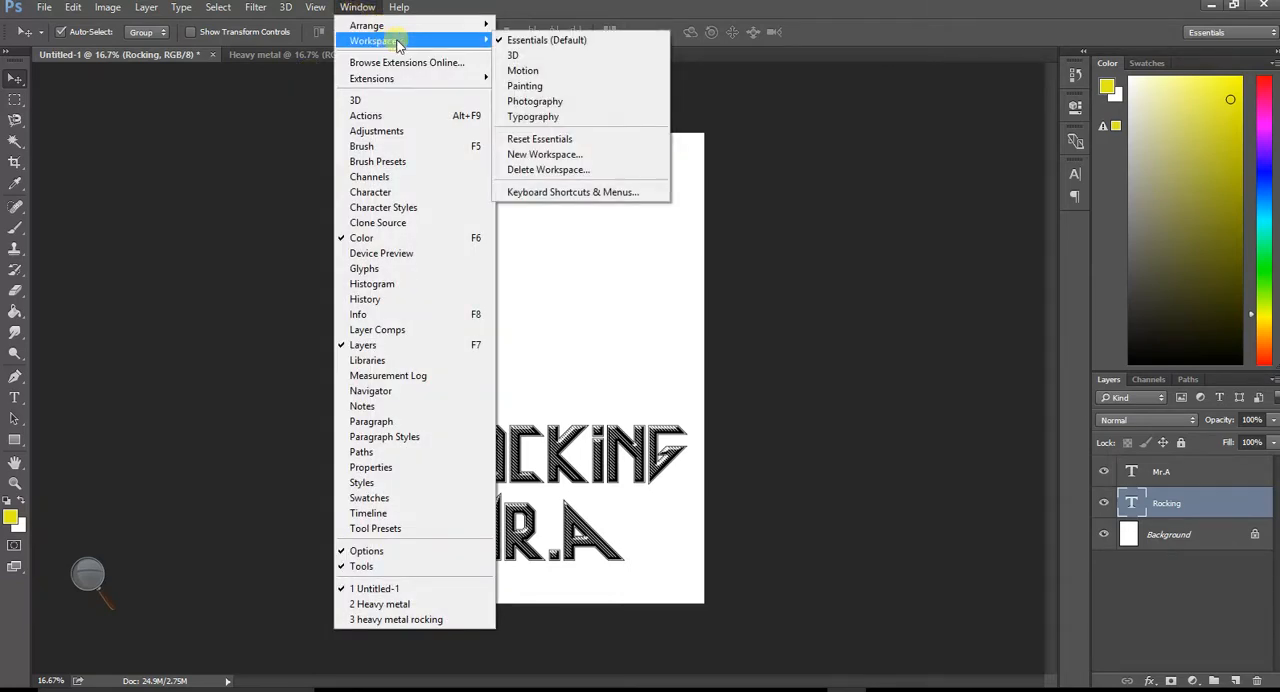
left_click(561, 143)
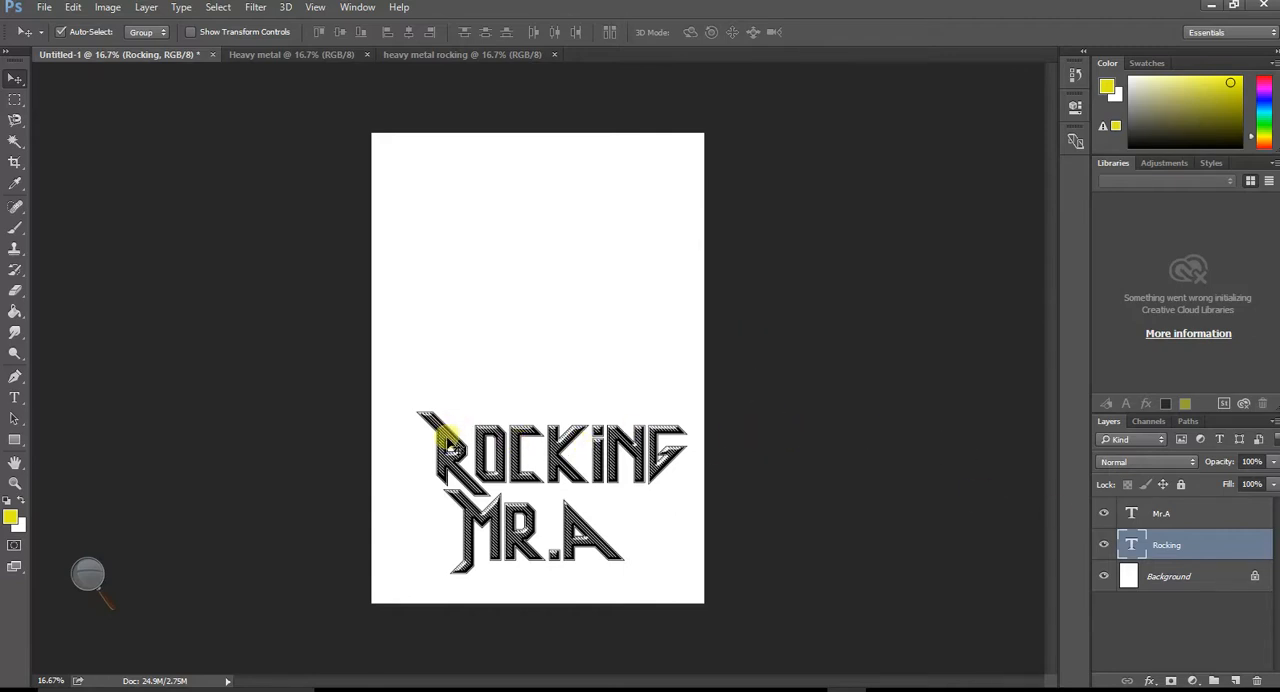
mouse_move(447, 441)
left_mouse_down()
mouse_move(426, 436)
mouse_move(440, 434)
left_mouse_up()
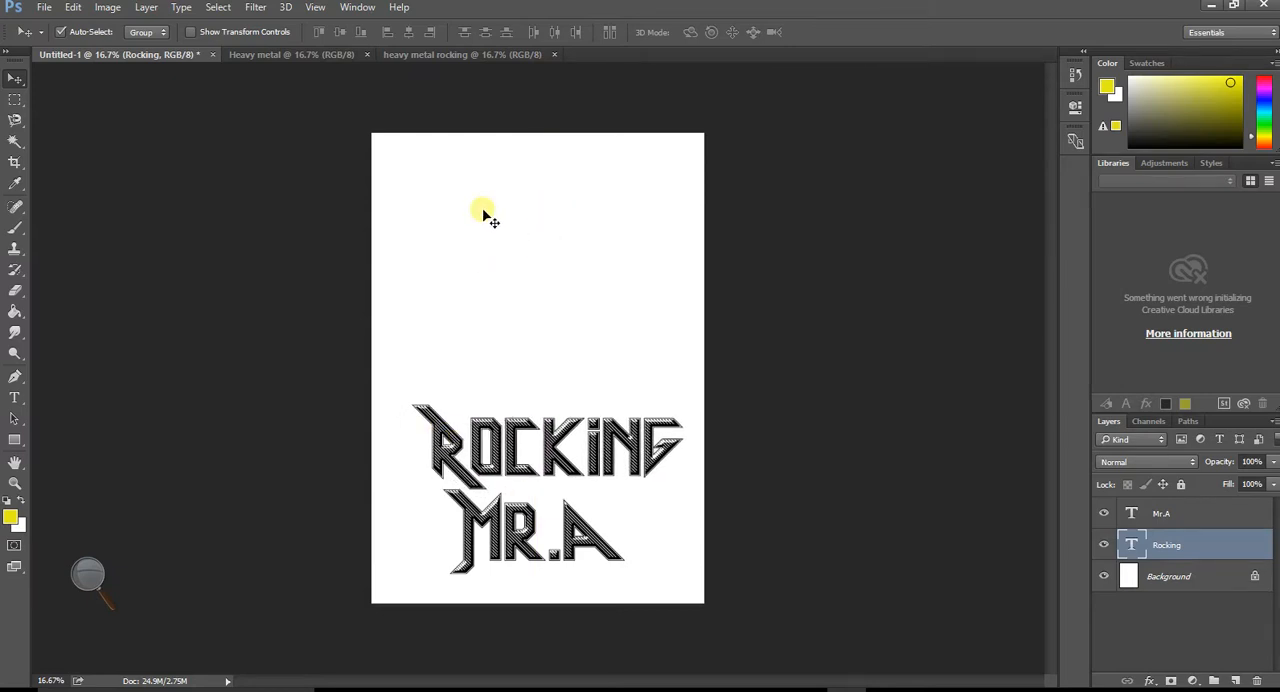
- Paste the copied portrait photo, scale it up proportionally and position it to cover the page width above the white bottom strip
key("ctrl+v")
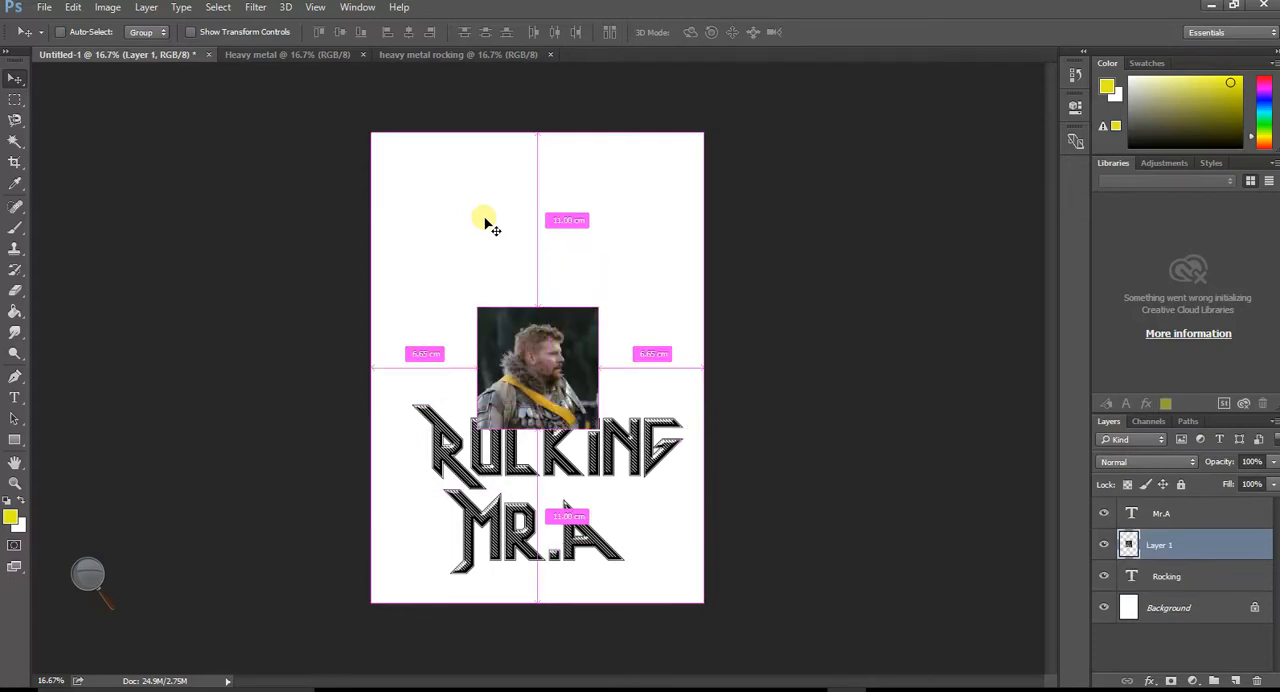
left_click_drag(550, 368, 528, 297)
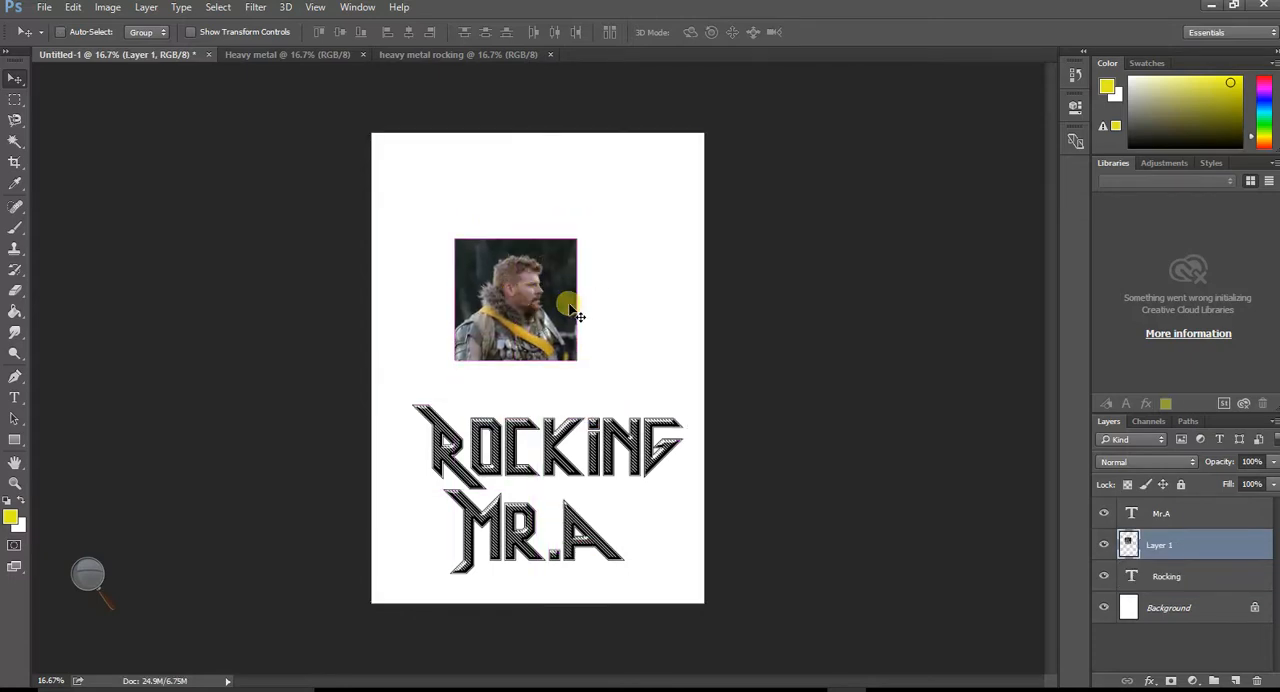
key("ctrl+t")
left_click_drag(585, 247, 797, 121)
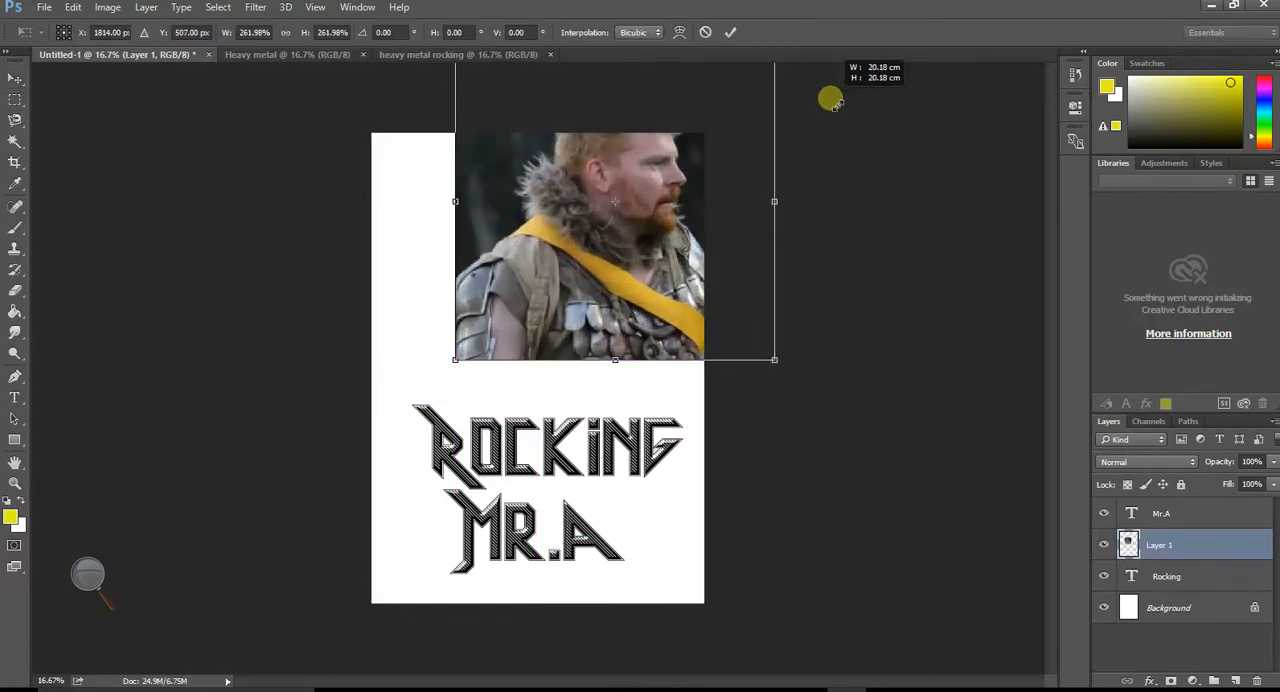
left_click_drag(643, 222, 540, 355)
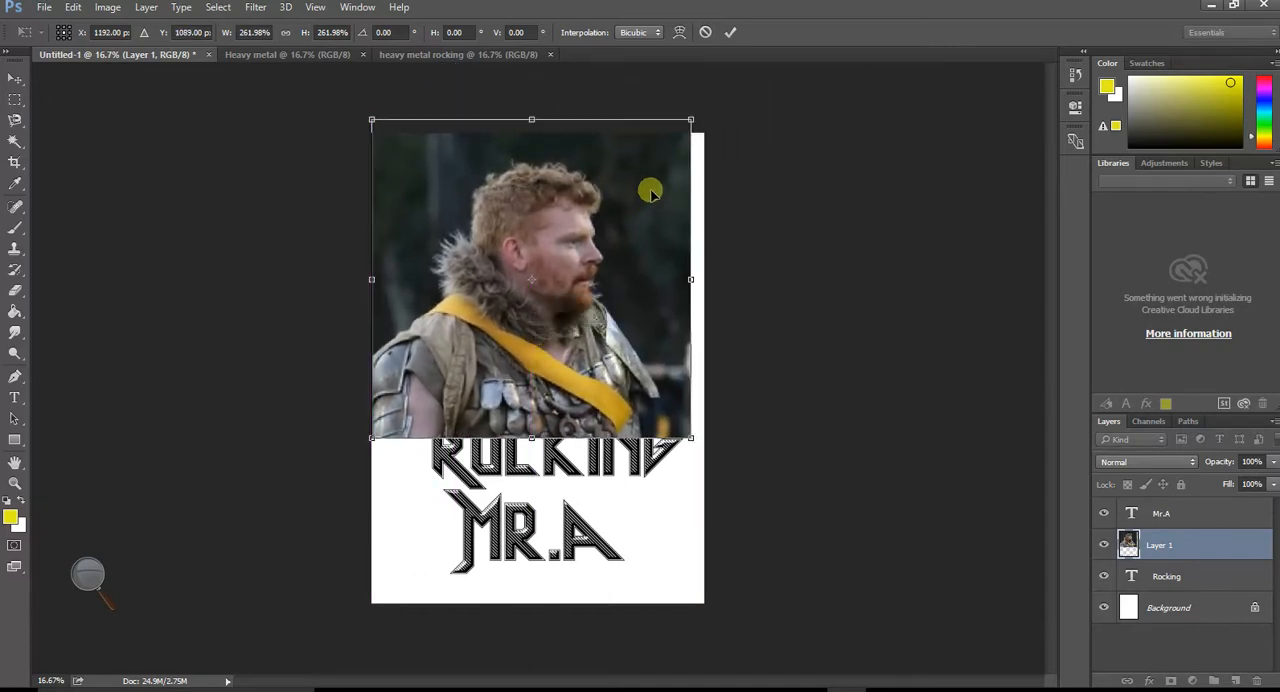
left_click_drag(686, 120, 786, 91)
left_click_drag(627, 303, 622, 386)
key("Return")
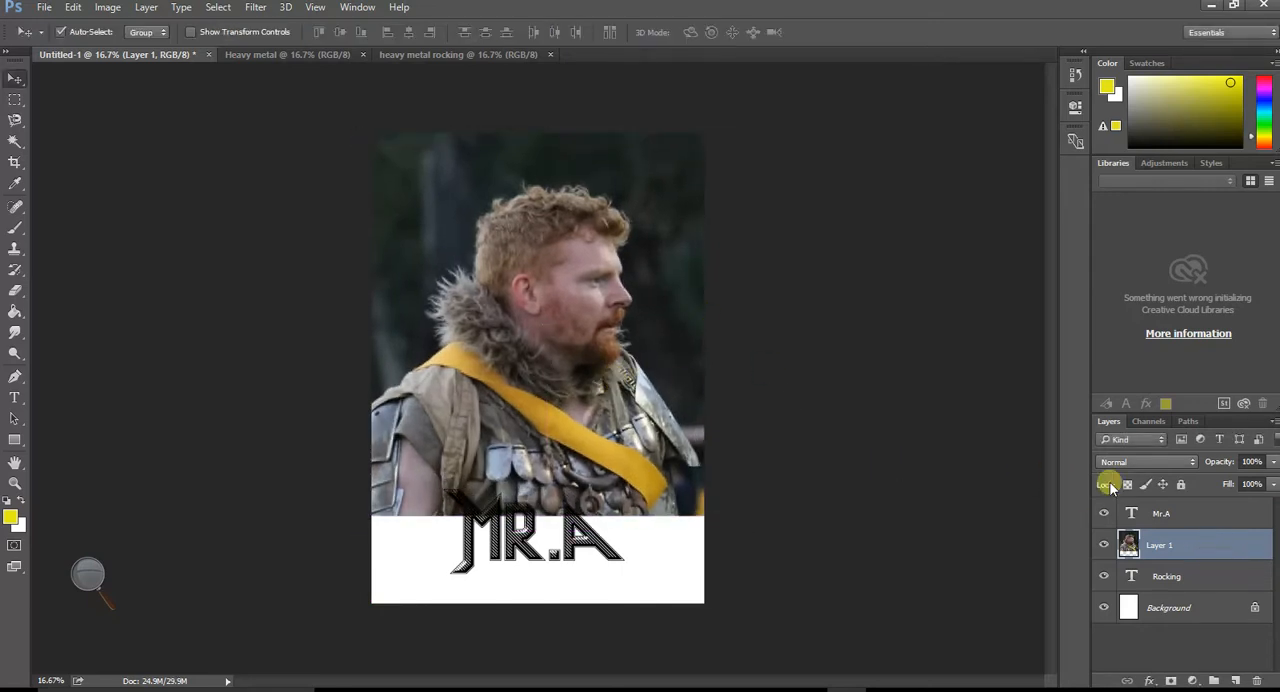
- Move the photo layer beneath the Rocking text layer and shift the photo slightly to the right
left_click_drag(1205, 550, 1170, 560)
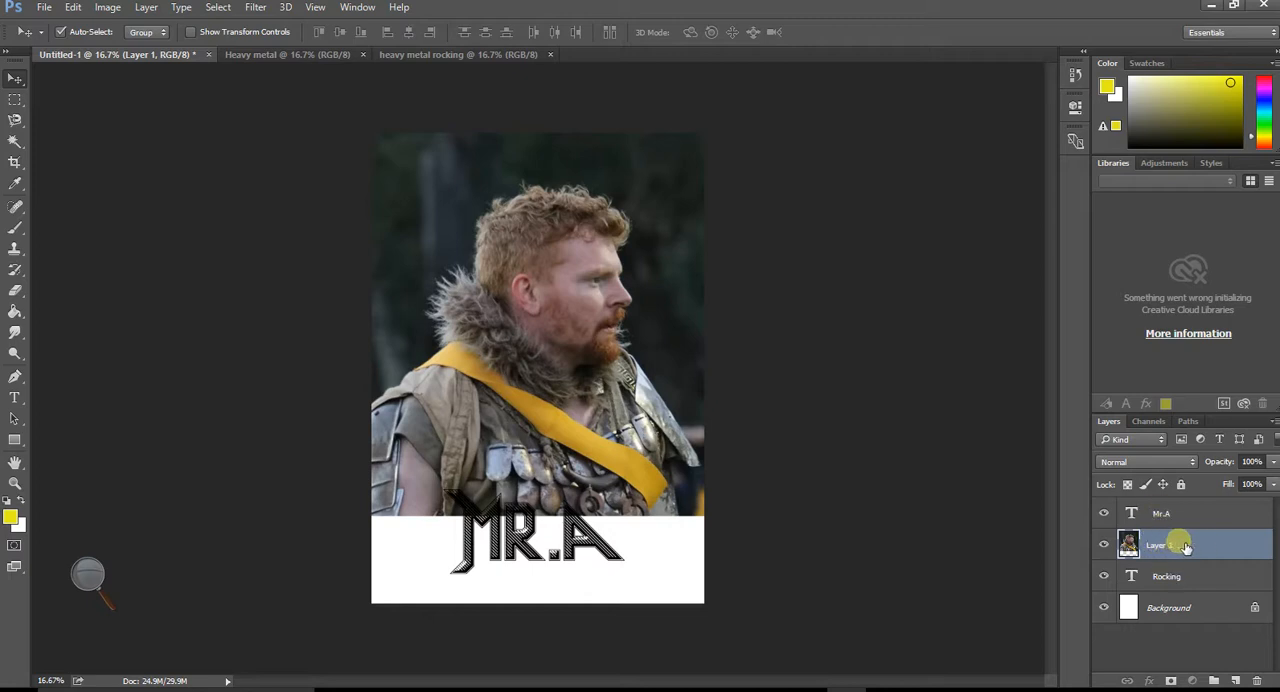
left_click_drag(1186, 549, 1236, 597)
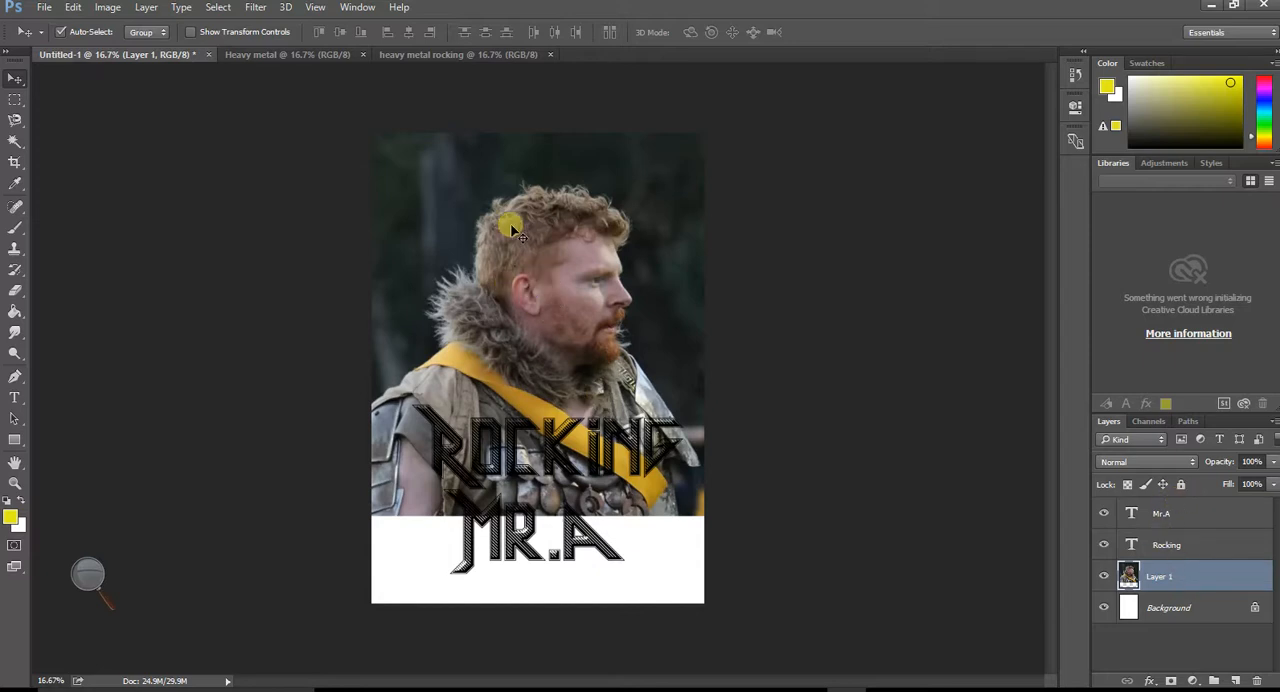
mouse_move(438, 433)
left_mouse_down()
mouse_move(447, 442)
mouse_move(438, 431)
left_mouse_up()
left_click(555, 321)
left_click_drag(555, 321, 517, 297)
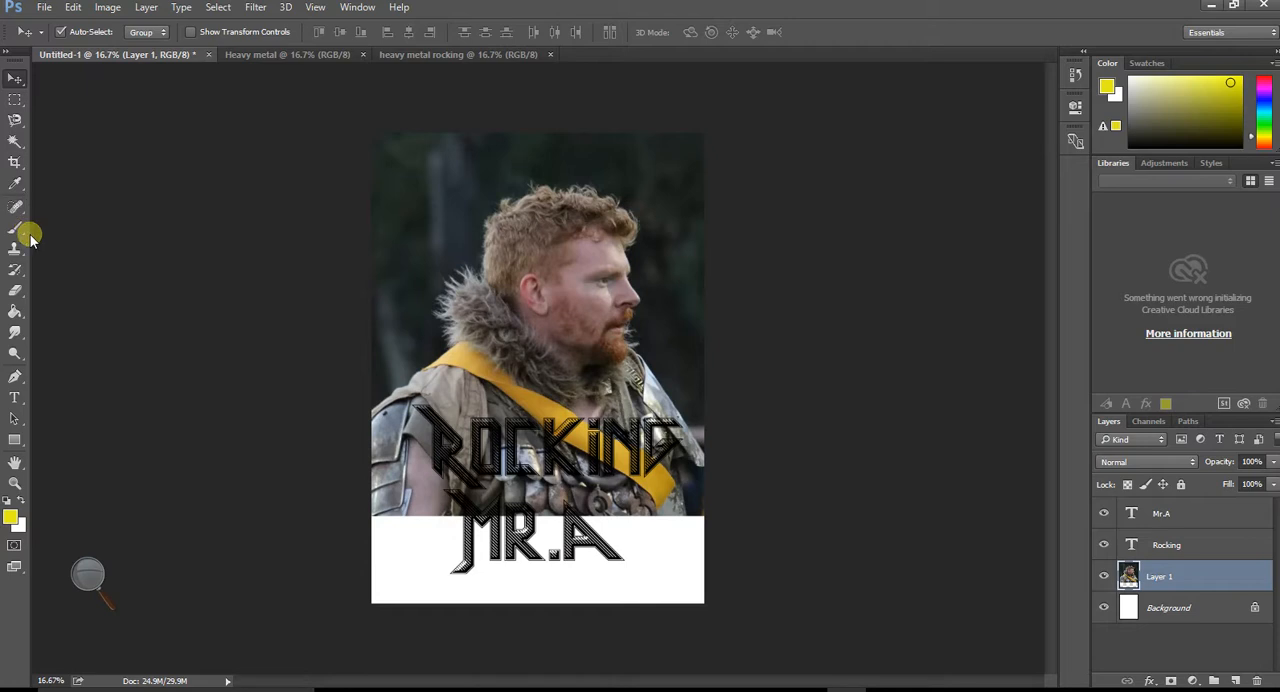
- Select the dark background around the man with the Quick Selection tool, delete it from the photo layer and deselect
left_click(12, 125)
left_click(12, 145)
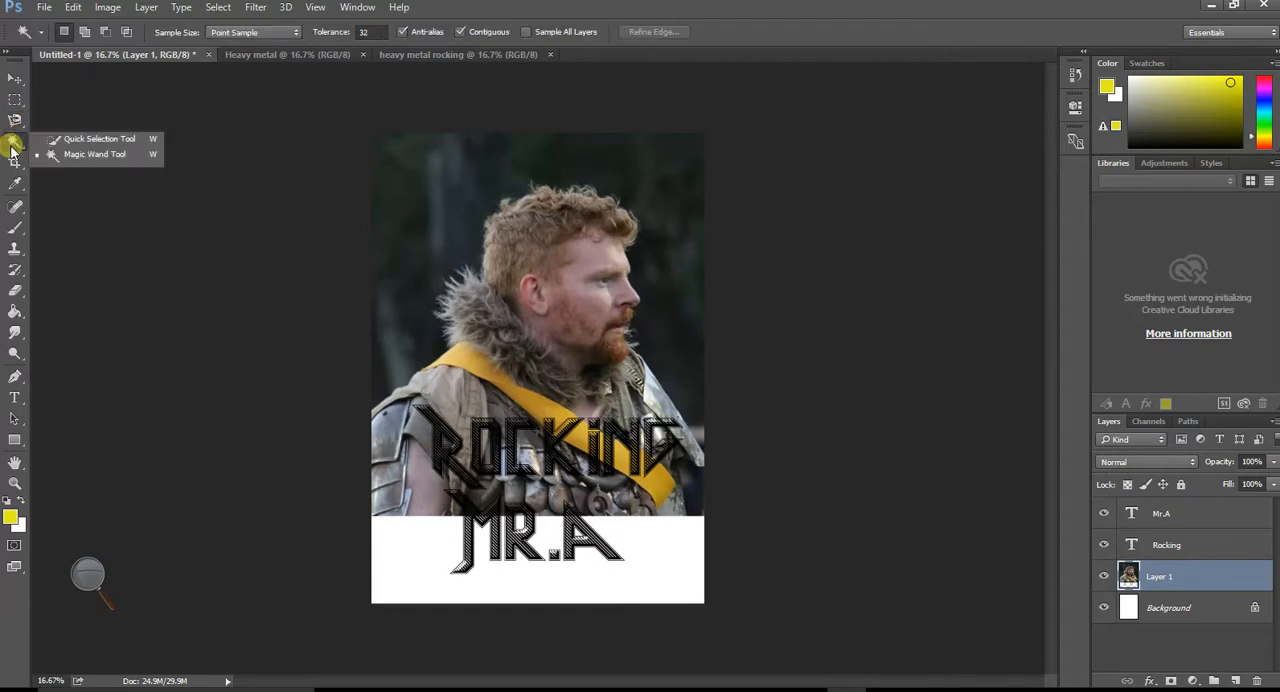
left_click(62, 141)
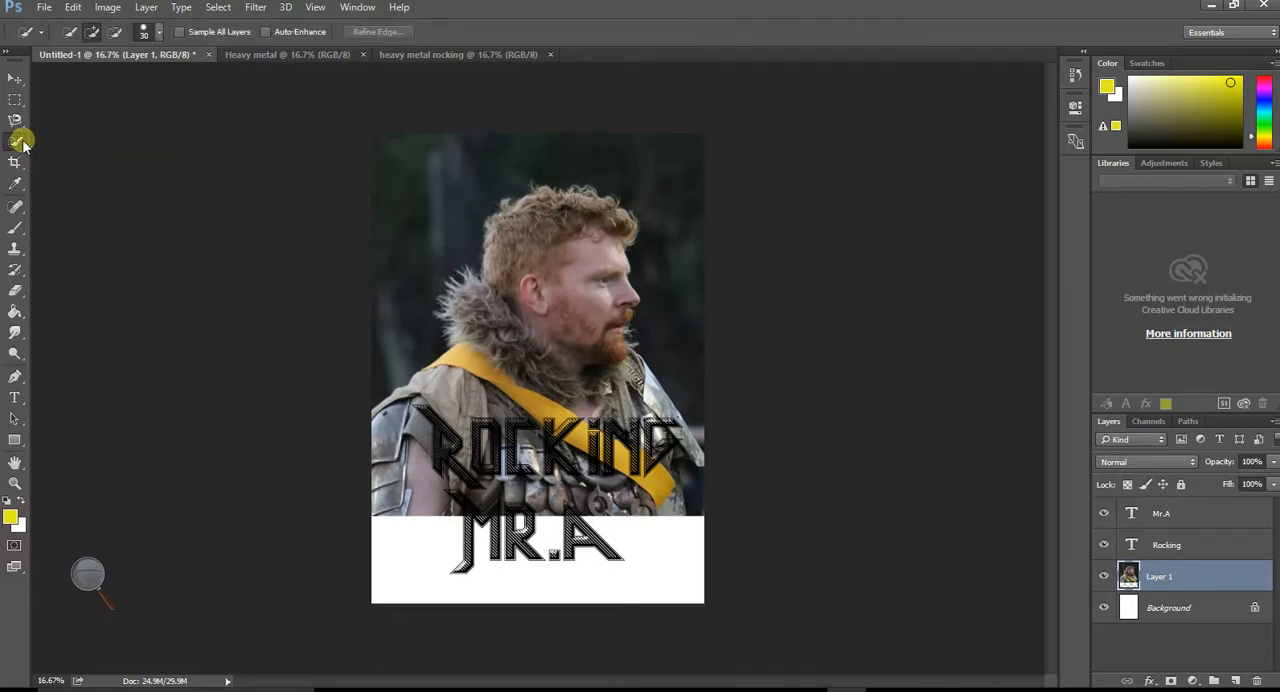
left_click(17, 145)
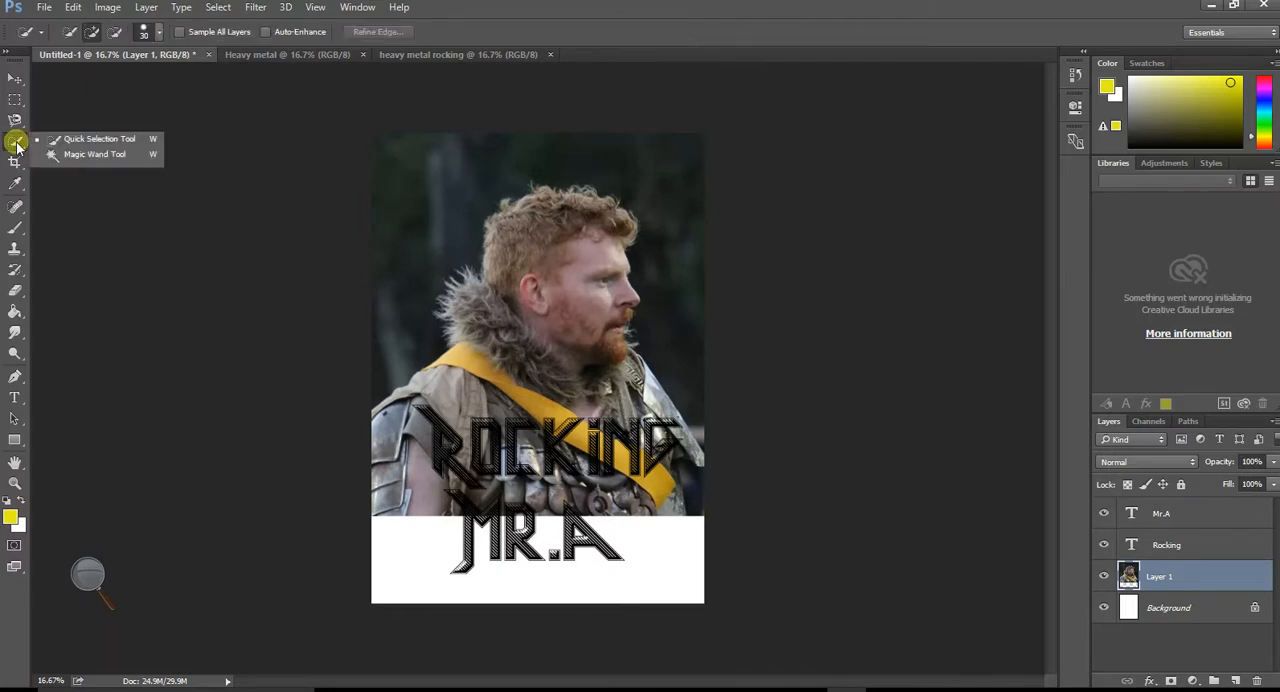
left_click(92, 144)
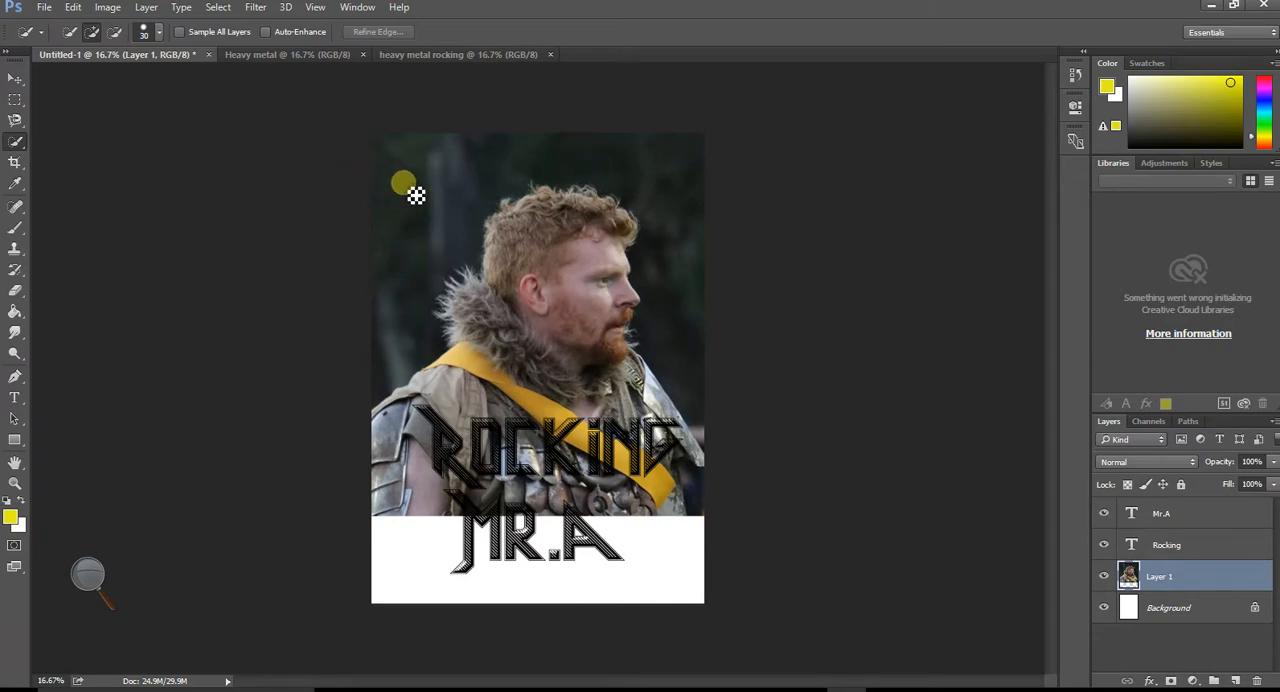
mouse_move(426, 224)
left_mouse_down()
mouse_move(435, 203)
mouse_move(424, 258)
mouse_move(412, 255)
mouse_move(451, 181)
mouse_move(557, 174)
mouse_move(562, 157)
mouse_move(672, 200)
left_mouse_up()
key("Delete")
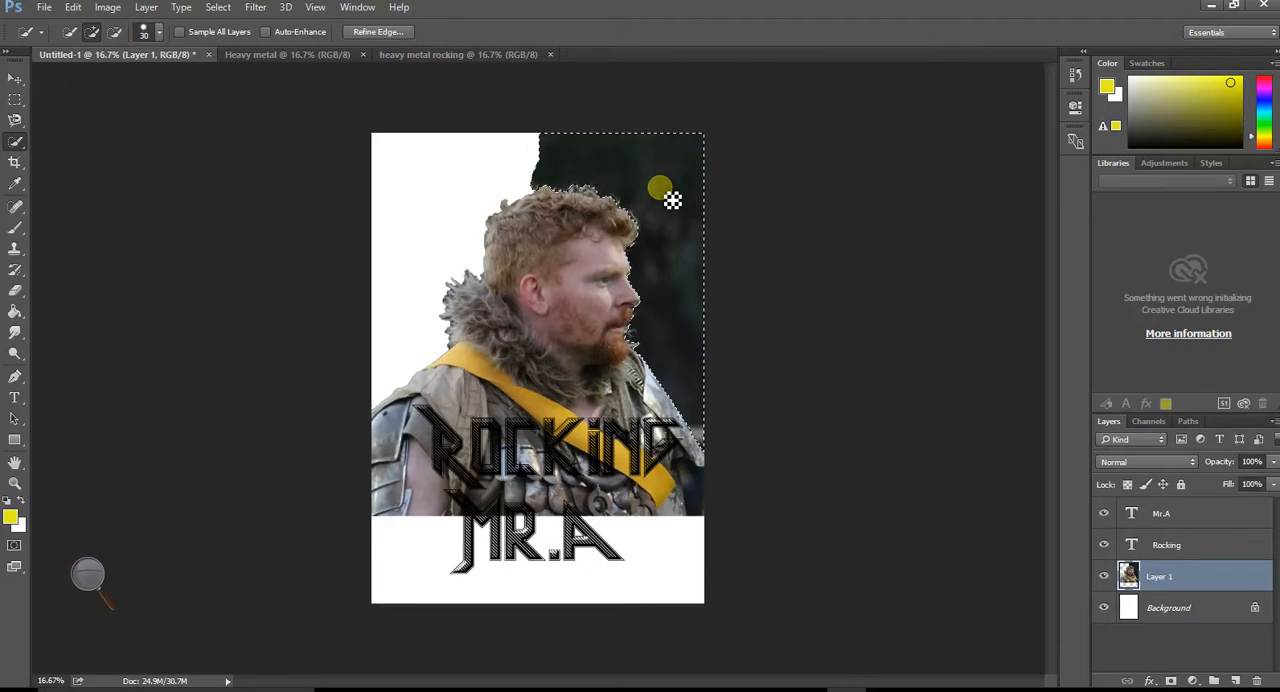
key("Delete")
key("ctrl+d")
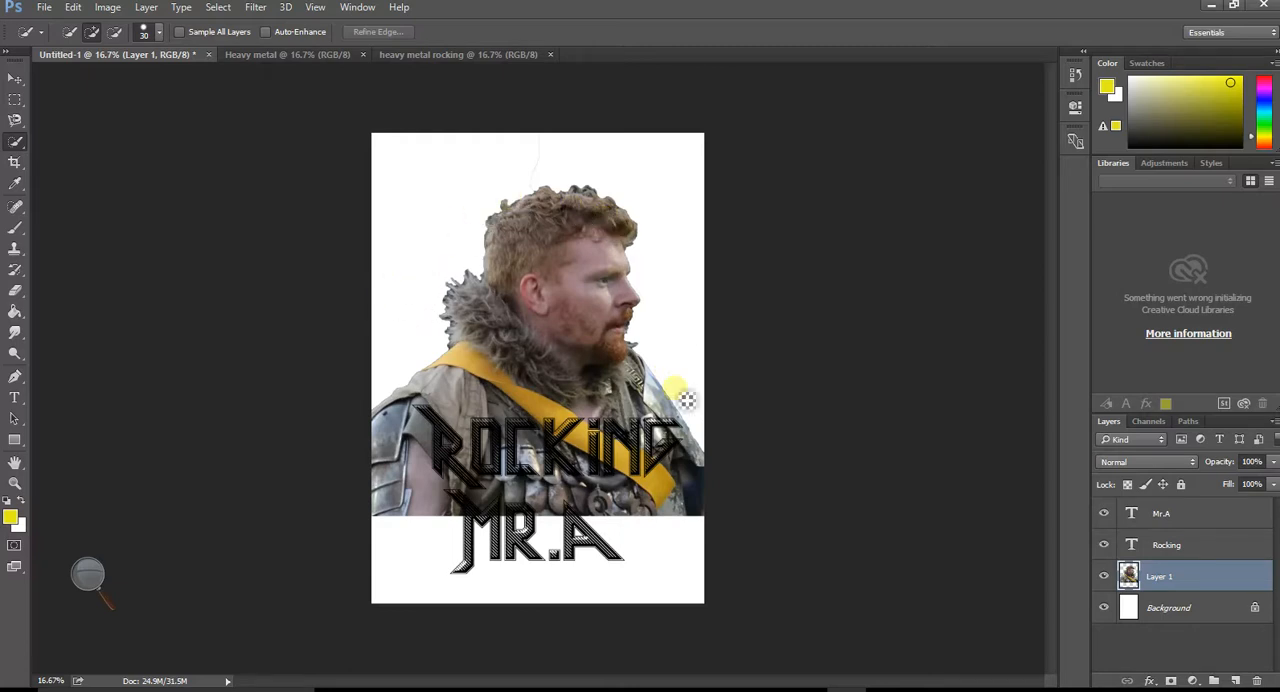
right_click(1201, 577)
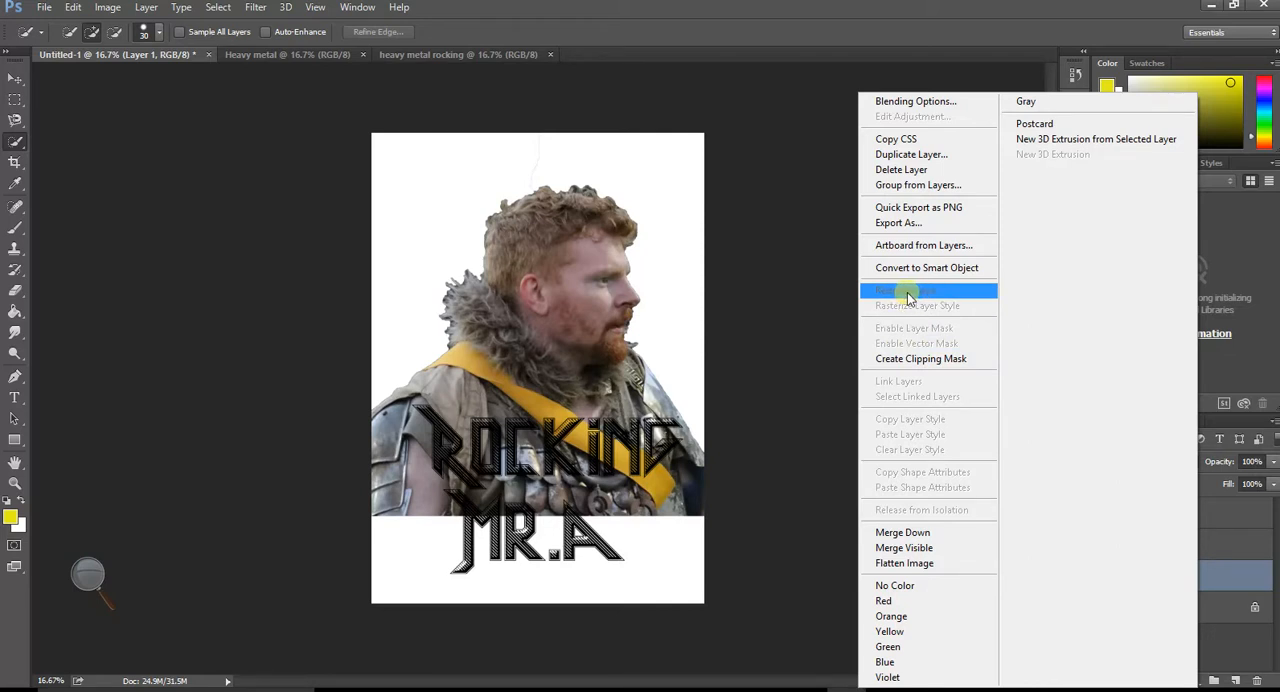
left_click(690, 295)
mouse_move(698, 345)
left_mouse_down()
mouse_move(657, 192)
mouse_move(563, 152)
mouse_move(505, 155)
mouse_move(455, 255)
left_mouse_up()
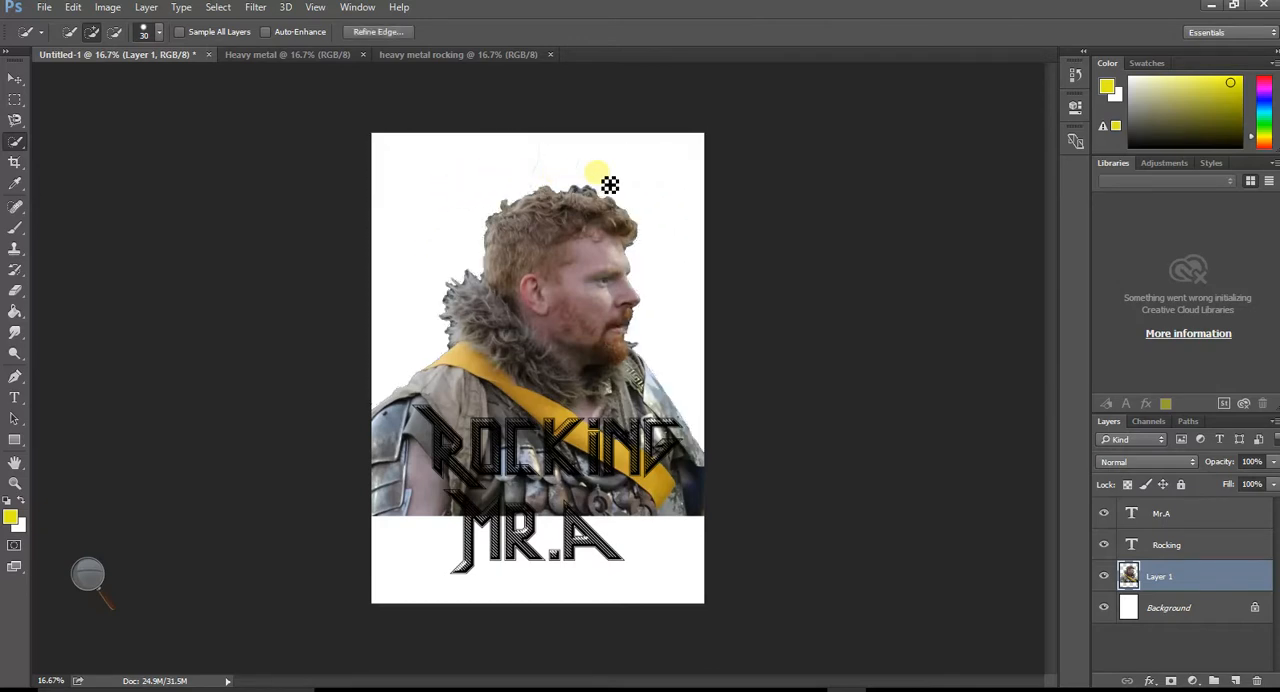
mouse_move(614, 179)
left_mouse_down()
mouse_move(530, 175)
mouse_move(484, 241)
mouse_move(511, 284)
mouse_move(461, 320)
mouse_move(459, 357)
mouse_move(466, 289)
mouse_move(508, 293)
mouse_move(490, 281)
mouse_move(527, 230)
mouse_move(671, 379)
mouse_move(708, 462)
mouse_move(636, 285)
mouse_move(673, 237)
mouse_move(573, 235)
mouse_move(389, 273)
mouse_move(68, 252)
mouse_move(63, 292)
left_mouse_up()
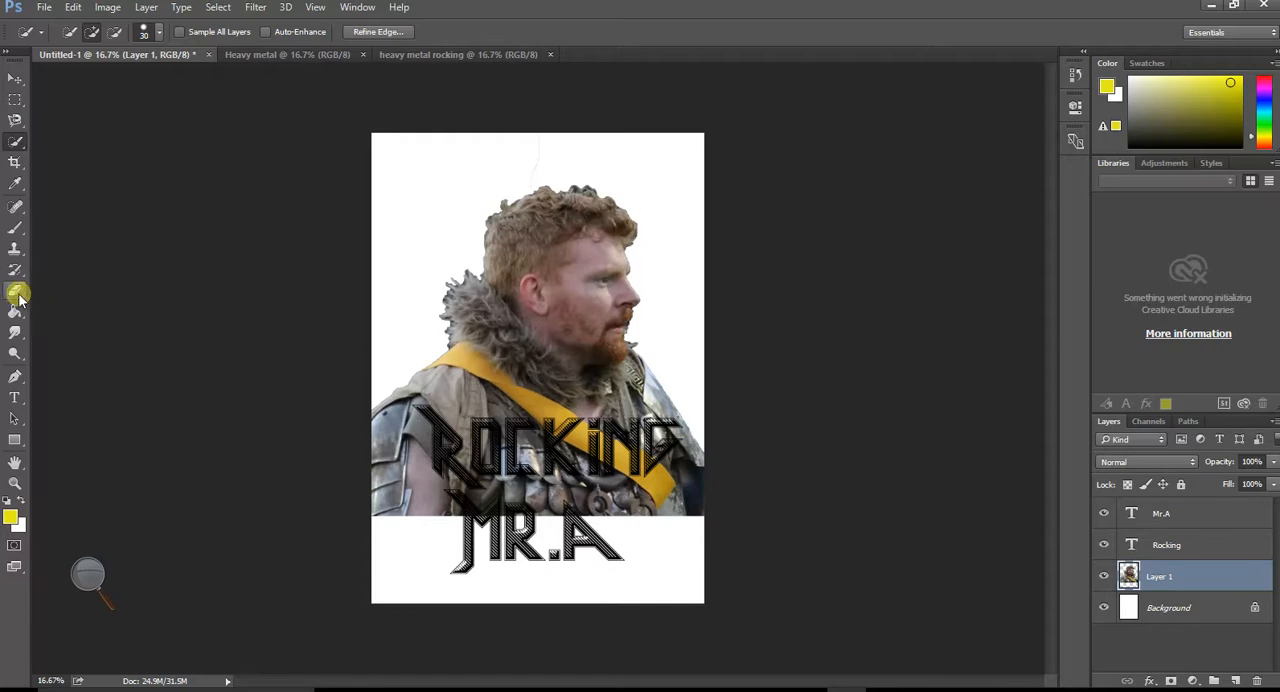
- Soften the cut-out edges around the man's hair, fur collar and shoulders with a 343 px eraser at 0% hardness
left_click(16, 292)
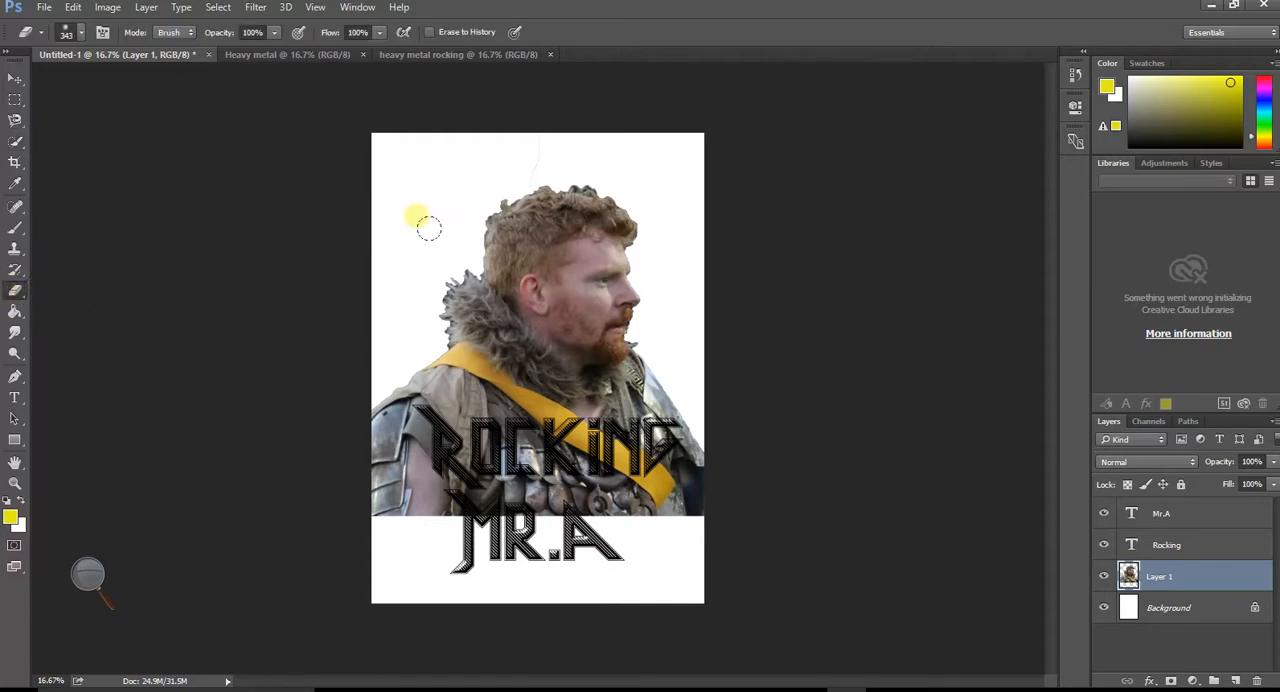
left_click_drag(478, 212, 493, 193)
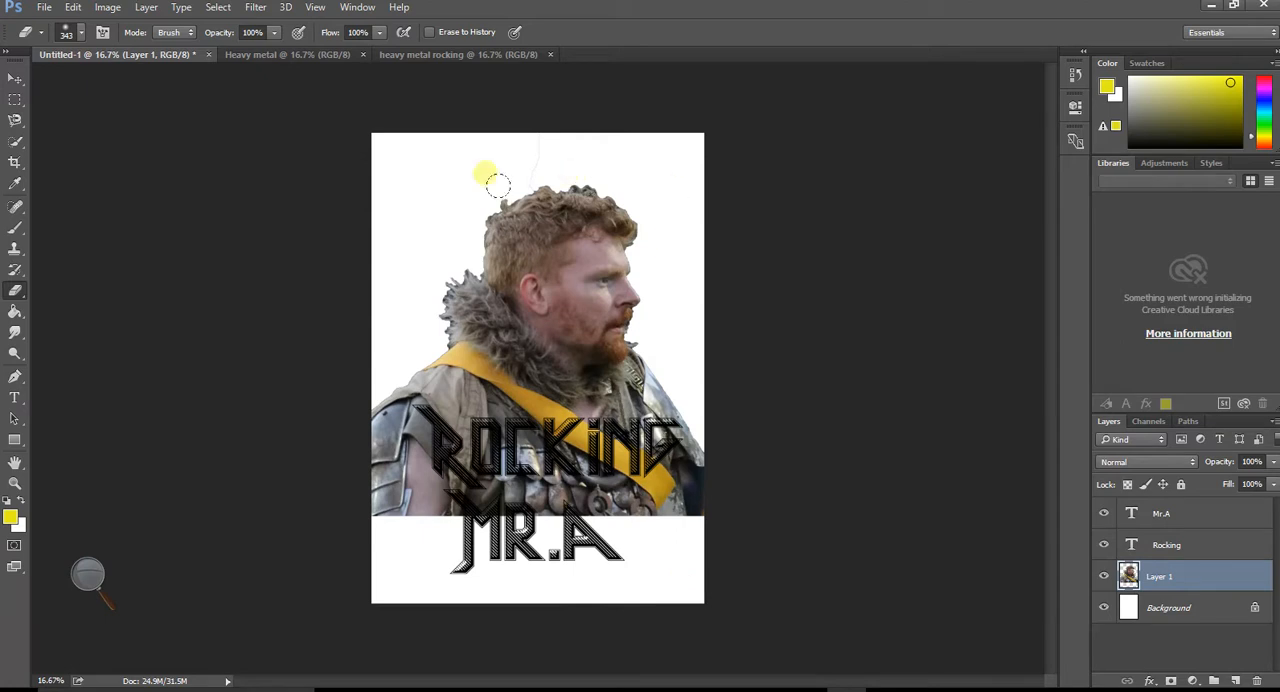
right_click(440, 176)
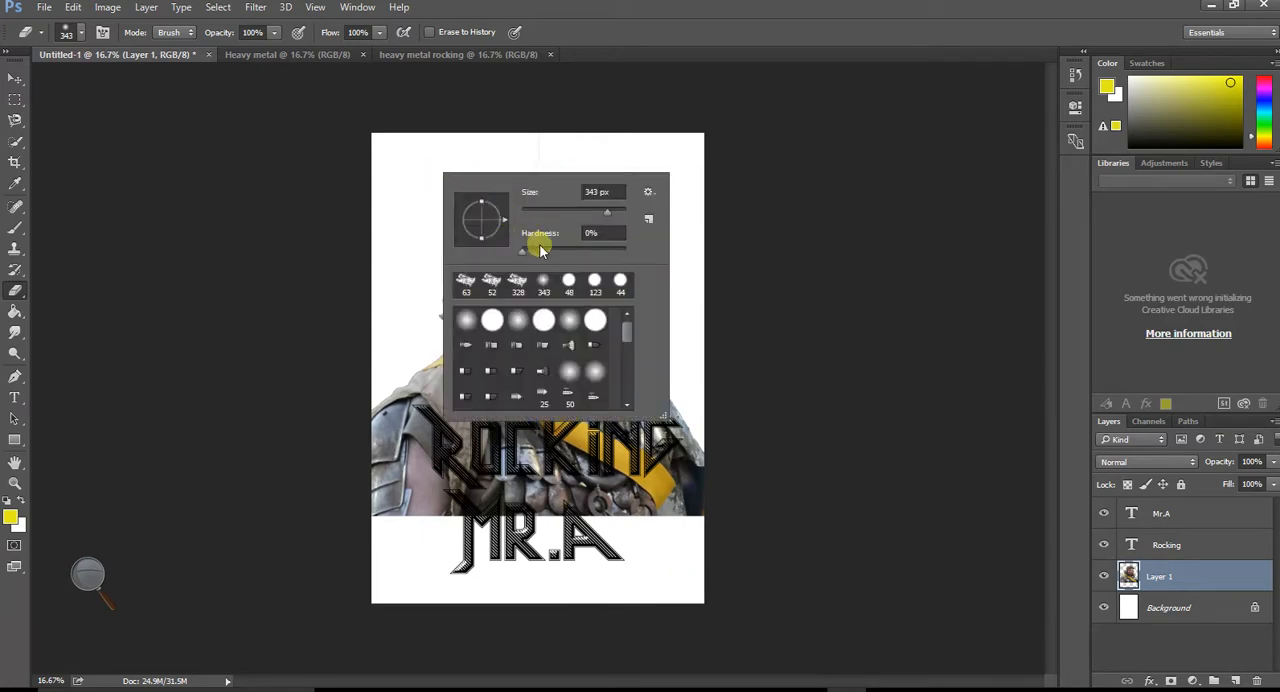
left_click_drag(533, 251, 593, 253)
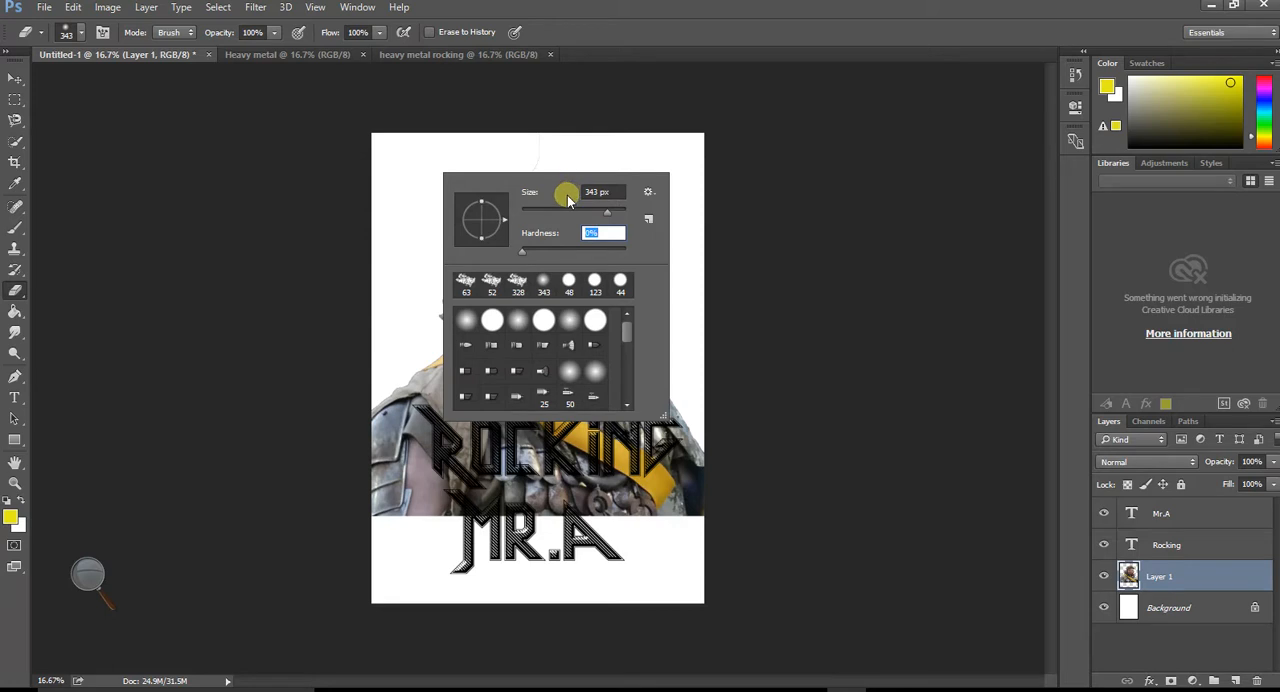
left_click(427, 272)
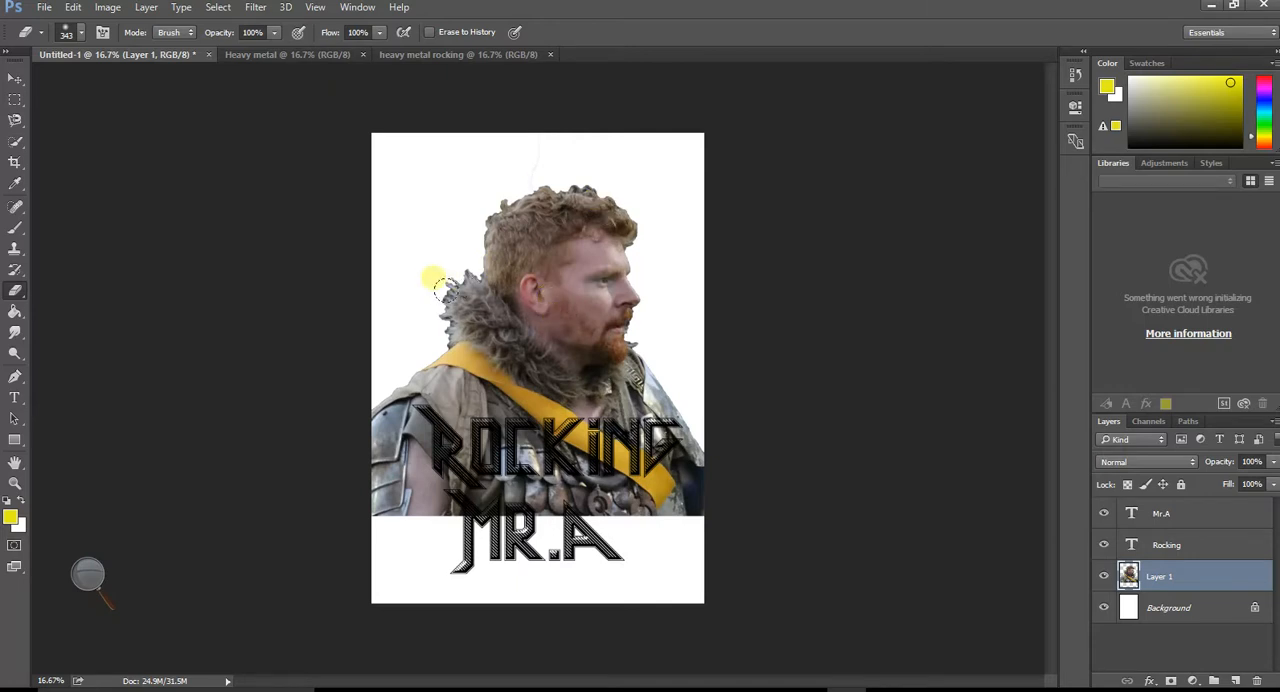
mouse_move(470, 308)
left_mouse_down()
mouse_move(457, 347)
mouse_move(475, 285)
mouse_move(456, 348)
mouse_move(476, 316)
mouse_move(487, 228)
mouse_move(512, 203)
mouse_move(589, 186)
mouse_move(650, 202)
mouse_move(663, 275)
mouse_move(724, 314)
left_mouse_up()
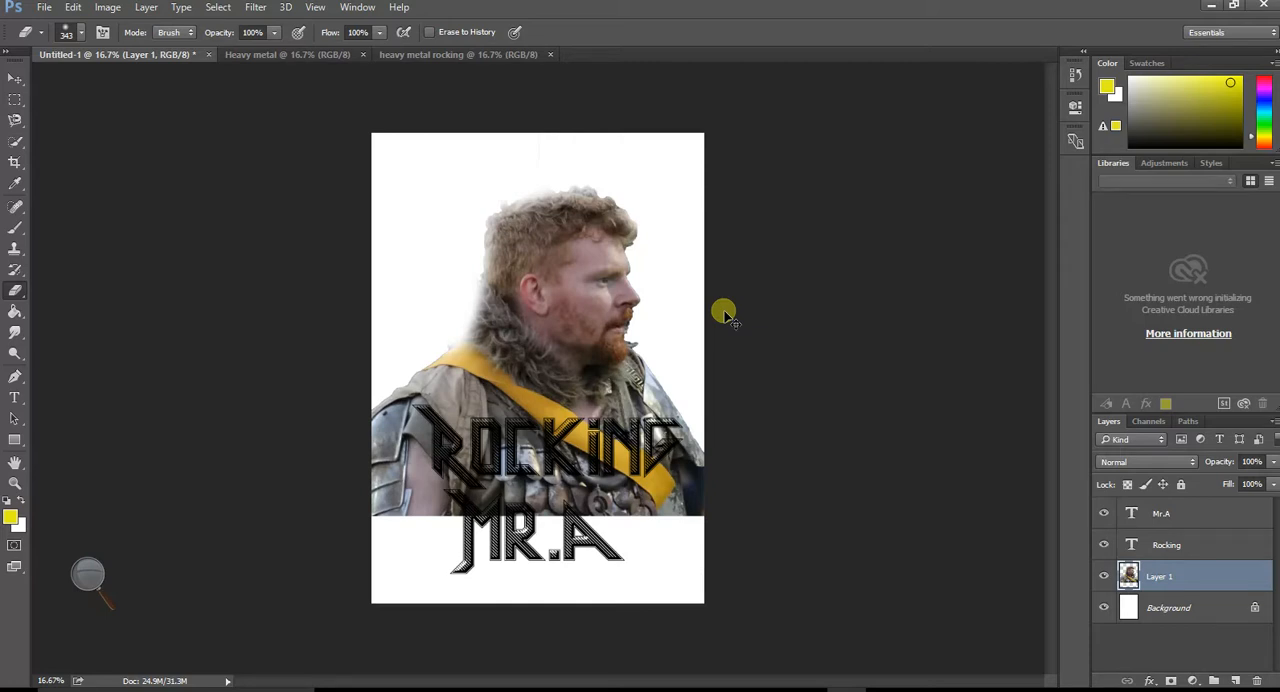
key("ctrl+z")
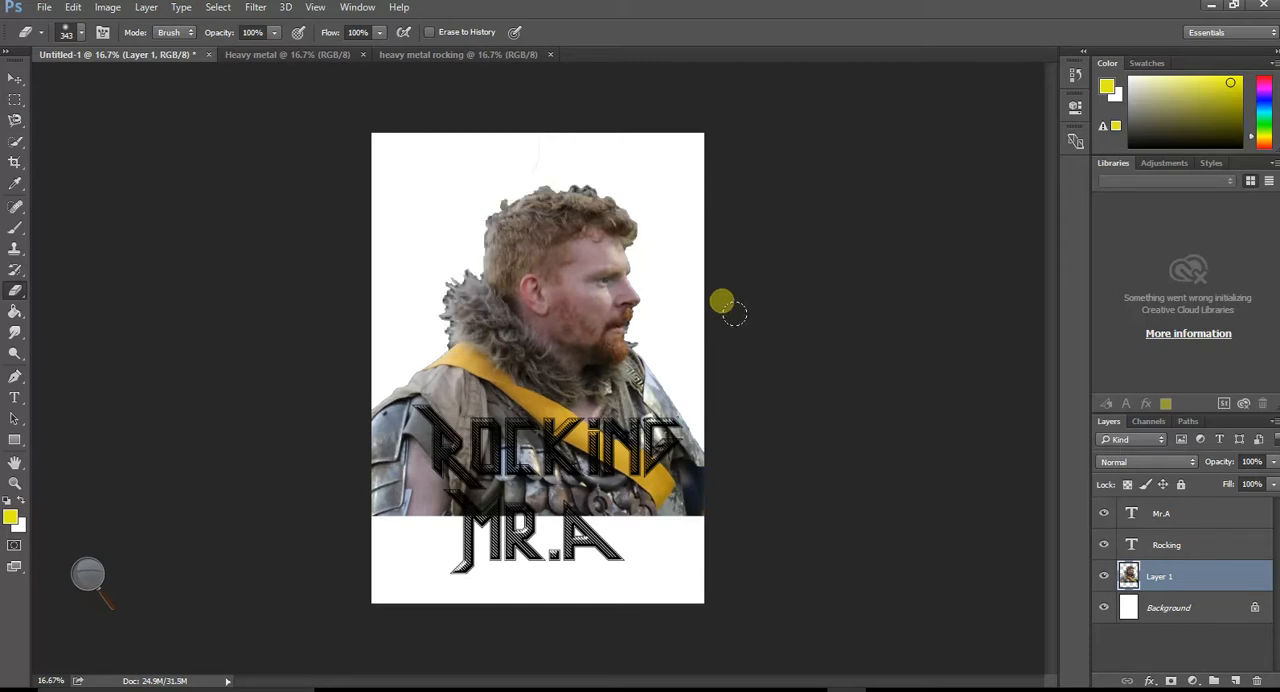
mouse_move(449, 355)
left_mouse_down()
mouse_move(439, 306)
mouse_move(460, 274)
mouse_move(477, 279)
mouse_move(486, 216)
mouse_move(515, 196)
mouse_move(477, 225)
mouse_move(500, 199)
mouse_move(605, 180)
mouse_move(583, 180)
mouse_move(624, 187)
mouse_move(666, 226)
mouse_move(672, 273)
mouse_move(657, 278)
mouse_move(676, 324)
mouse_move(661, 362)
mouse_move(679, 387)
left_mouse_up()
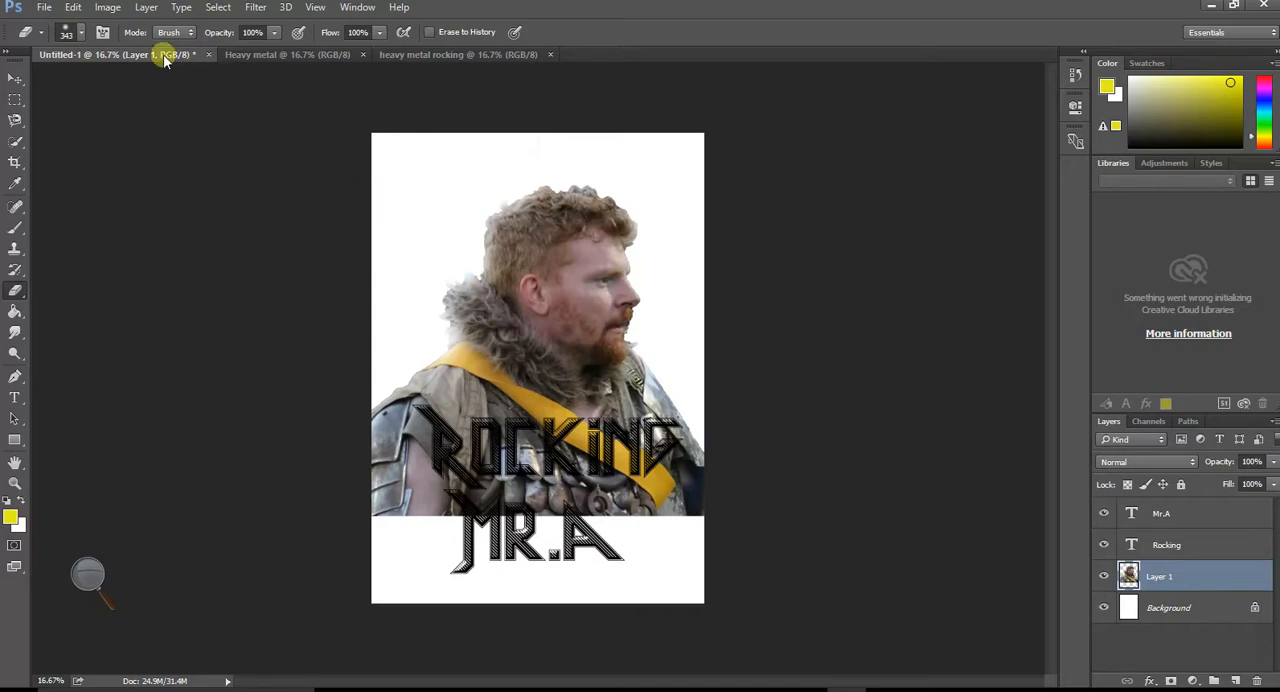
left_click(108, 9)
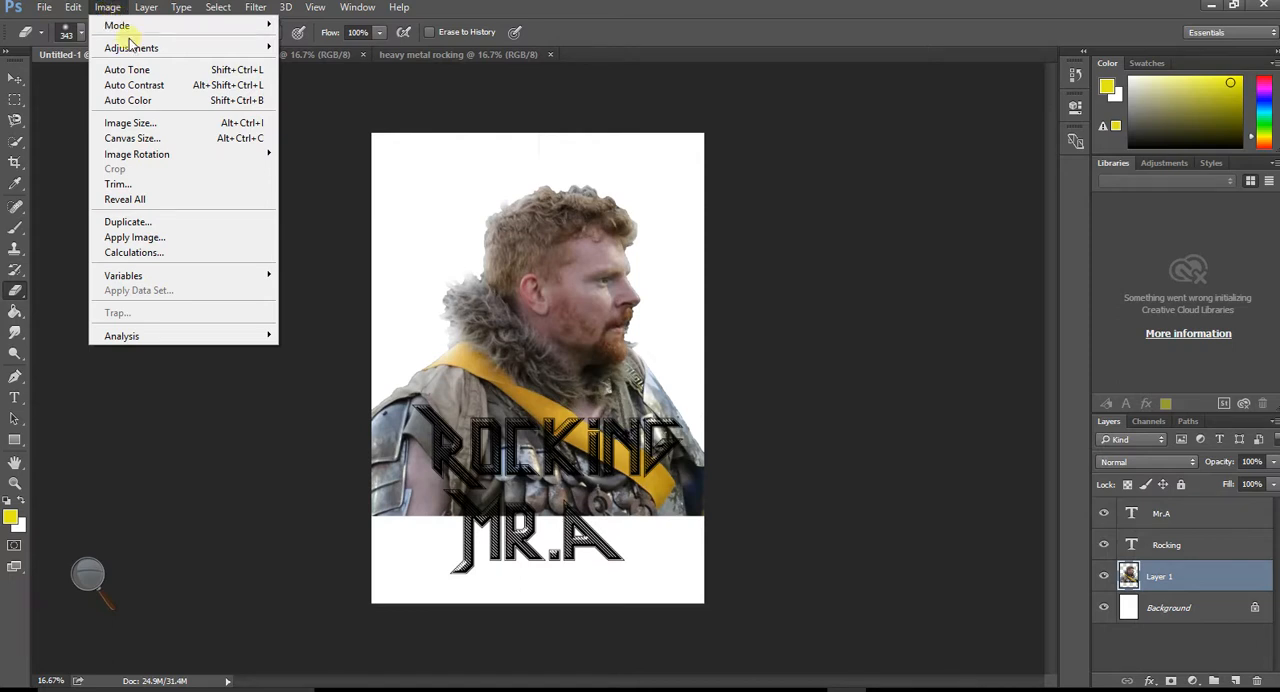
mouse_move(125, 47)
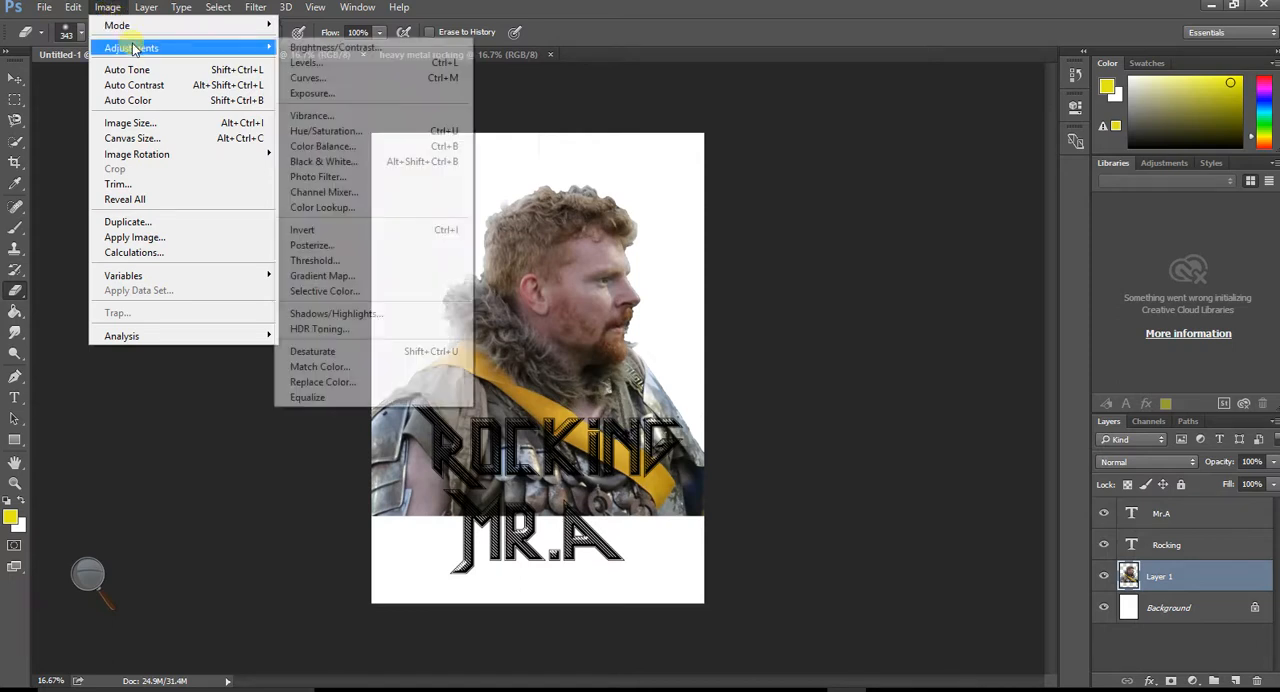
left_click(388, 265)
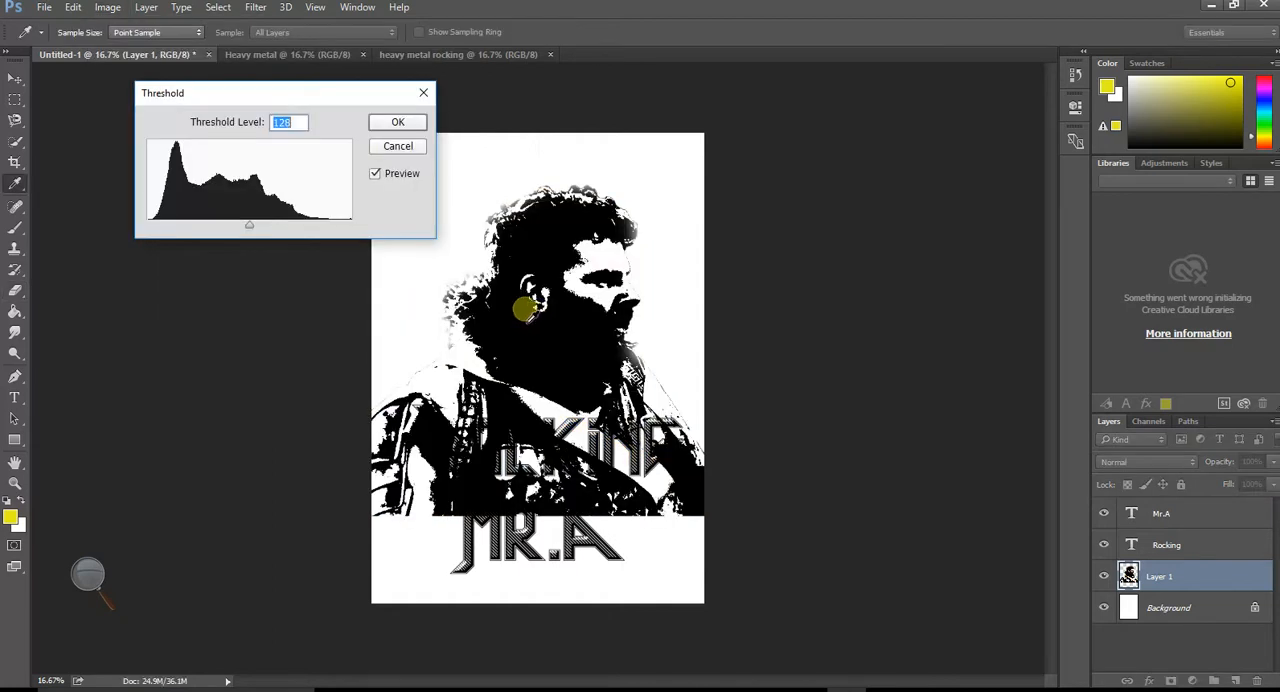
mouse_move(250, 224)
left_mouse_down()
mouse_move(229, 225)
mouse_move(269, 226)
mouse_move(169, 229)
mouse_move(228, 230)
left_mouse_up()
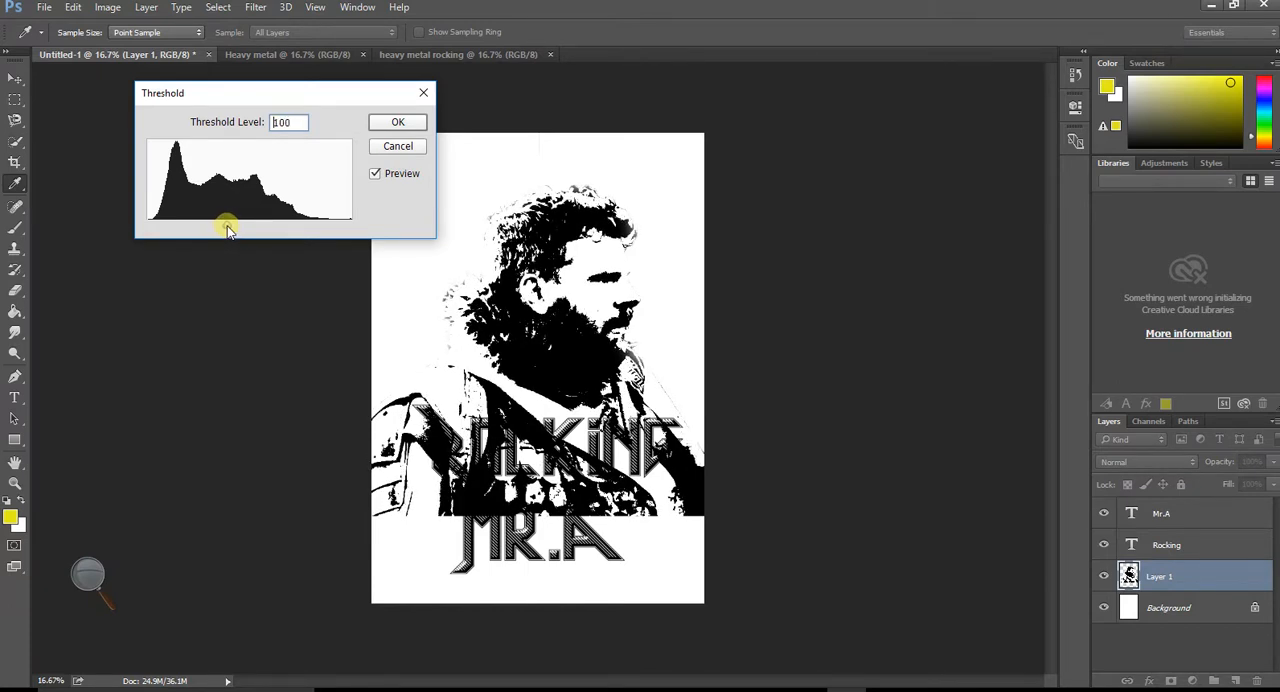
left_click_drag(228, 230, 240, 228)
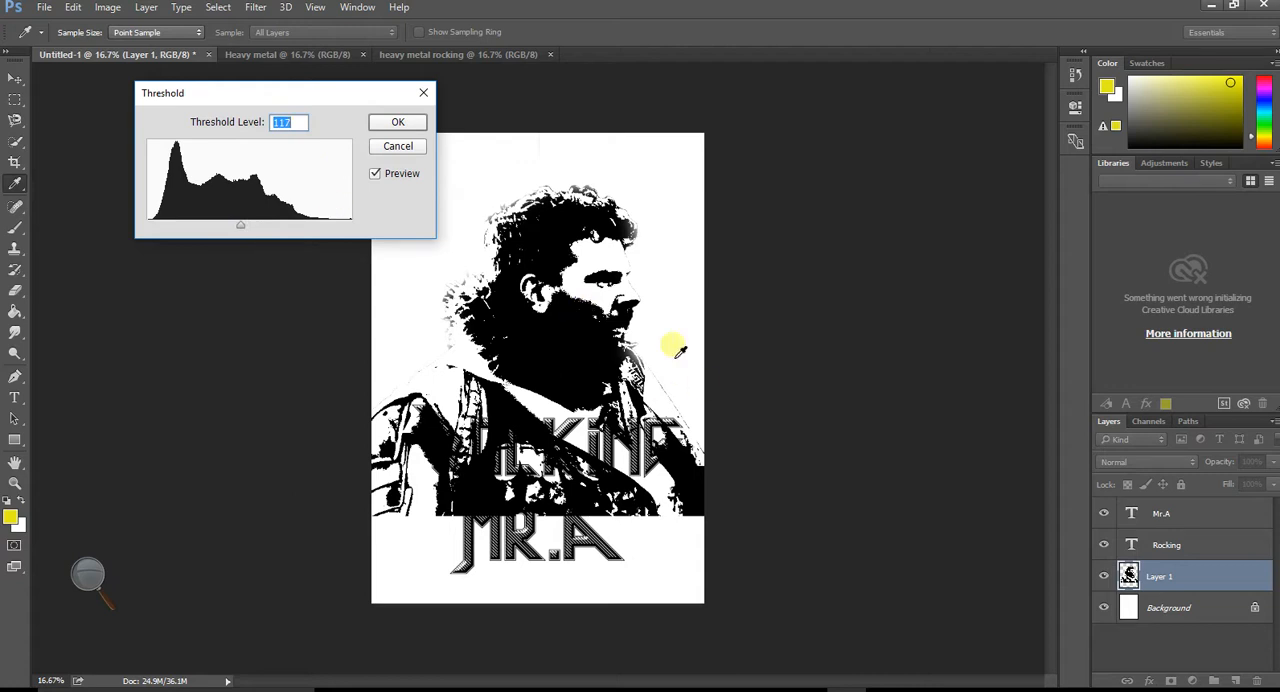
left_click(395, 148)
key("e")
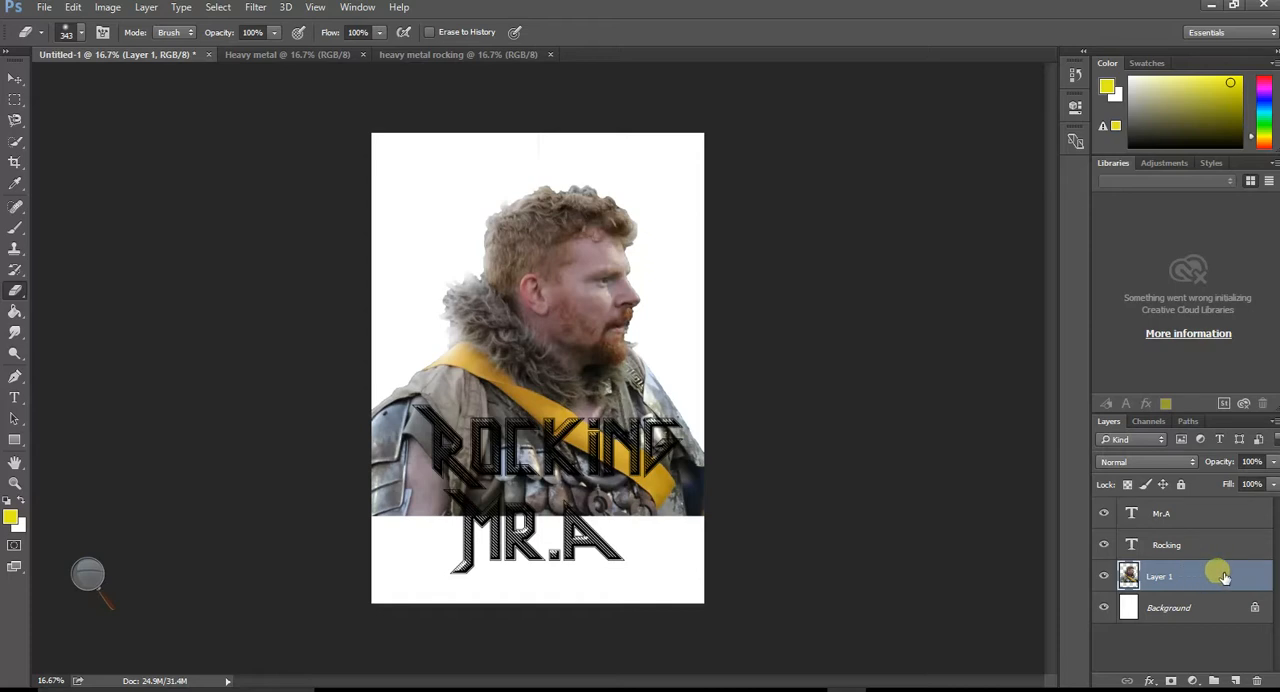
- Duplicate the cut-out photo layer twice and rename the uppermost copy threshold
left_click_drag(1220, 577, 1248, 688)
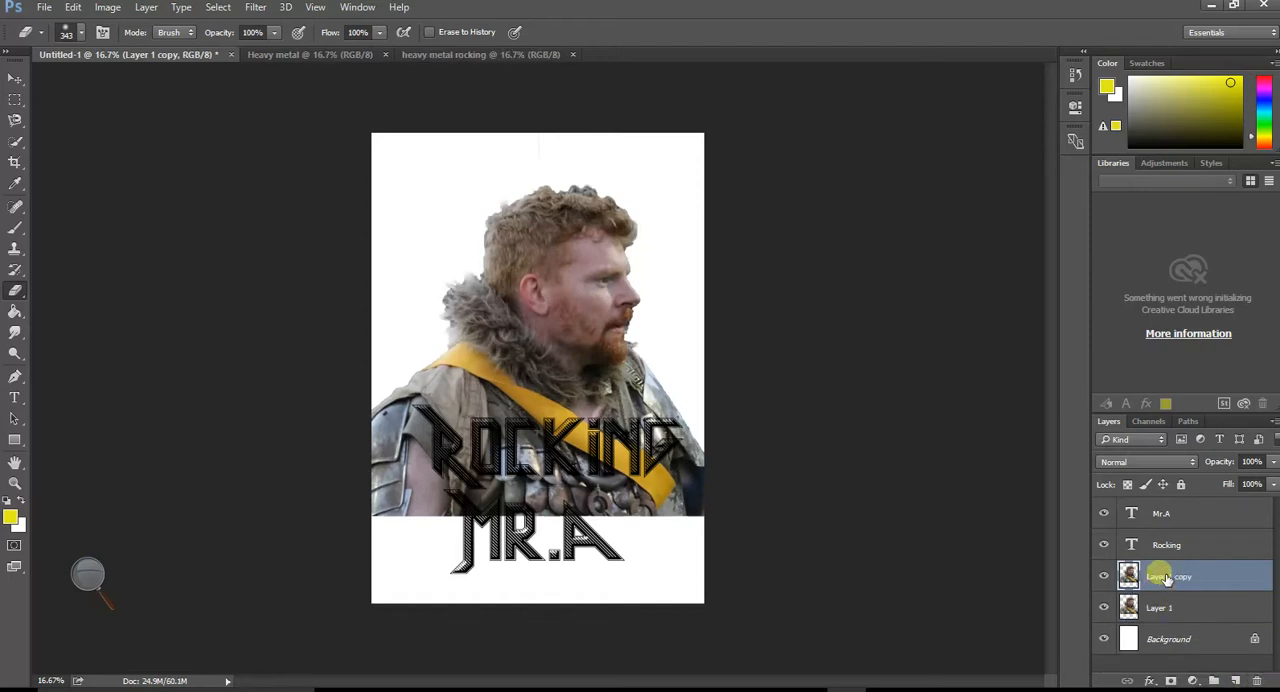
left_click_drag(1218, 578, 1238, 681)
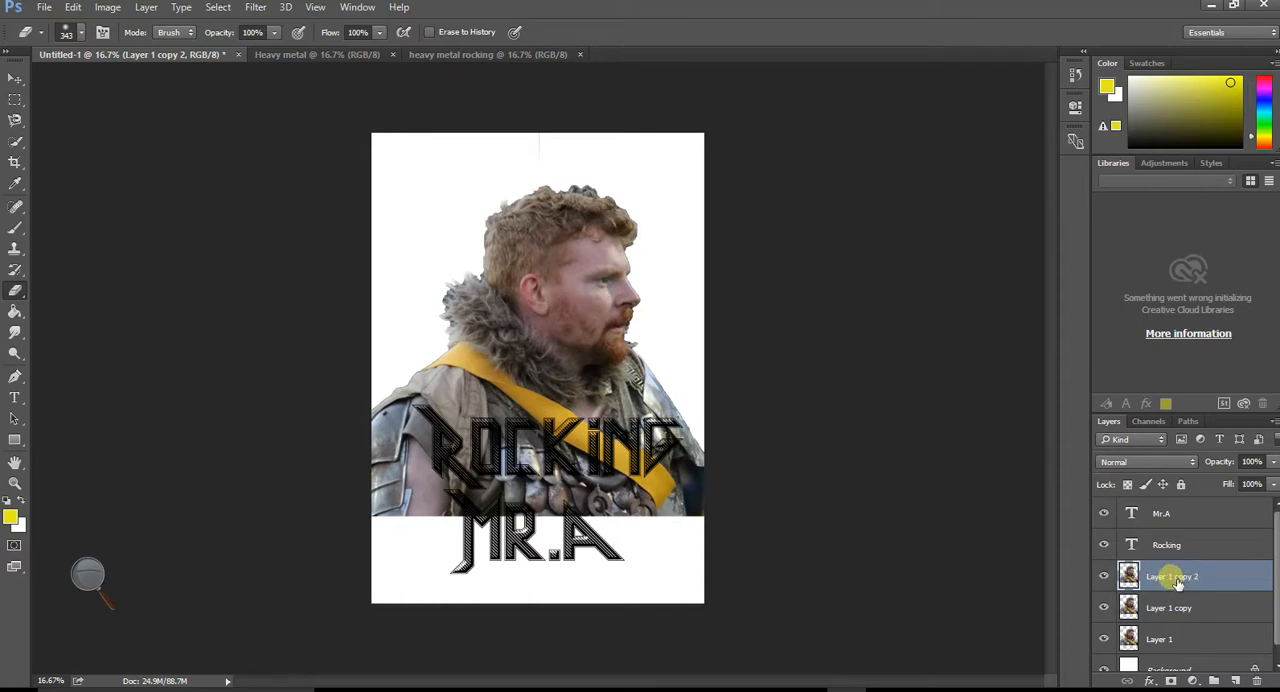
double_click(1186, 580)
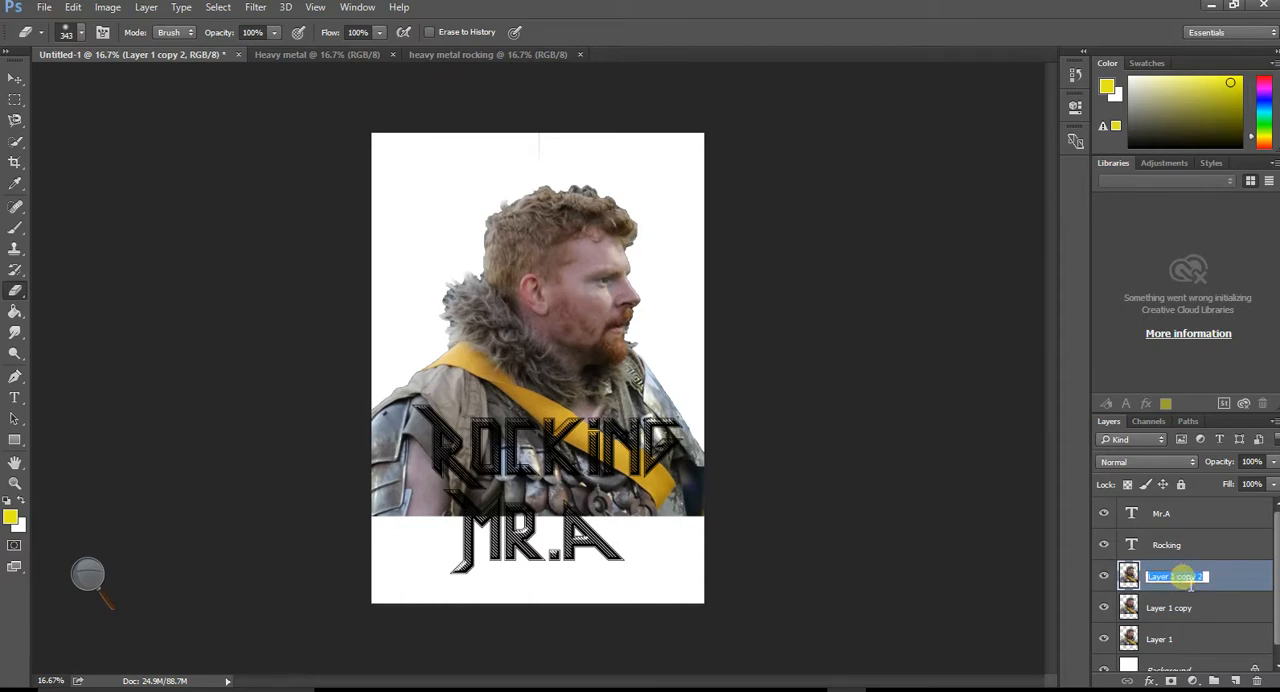
type("thres")
key("Return")
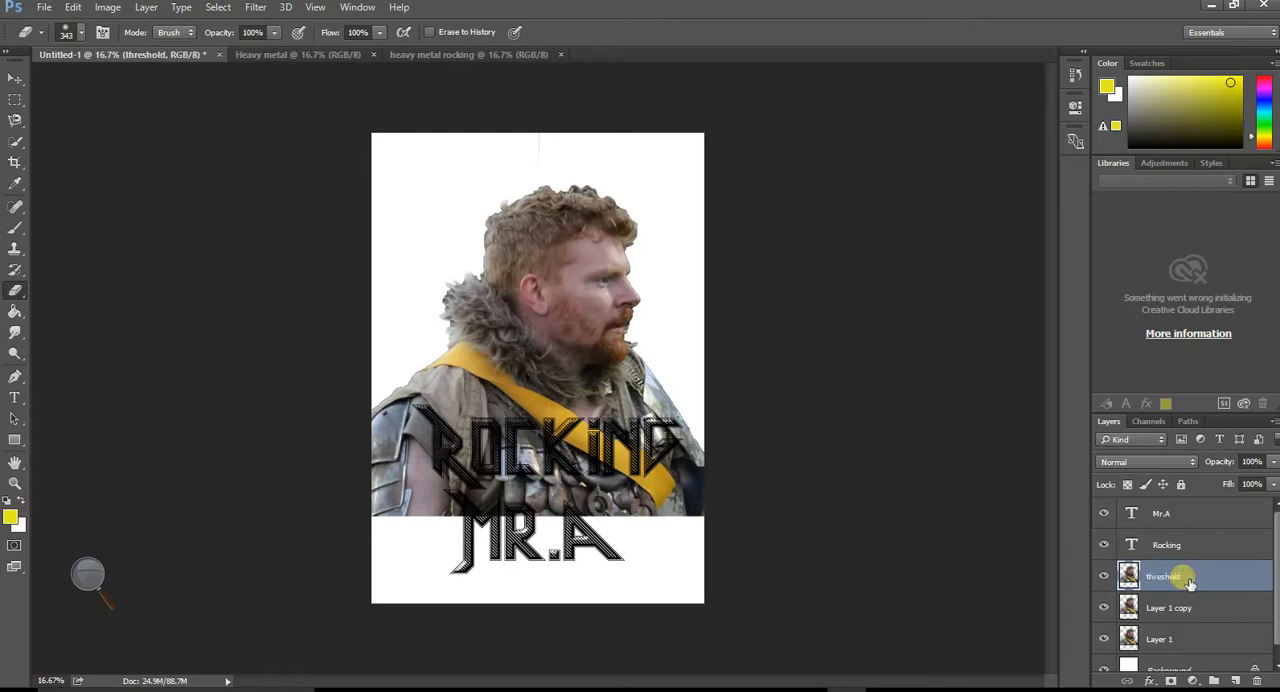
- Rename the original photo layer og and the copy directly above it hue
left_click(1160, 643)
double_click(1168, 642)
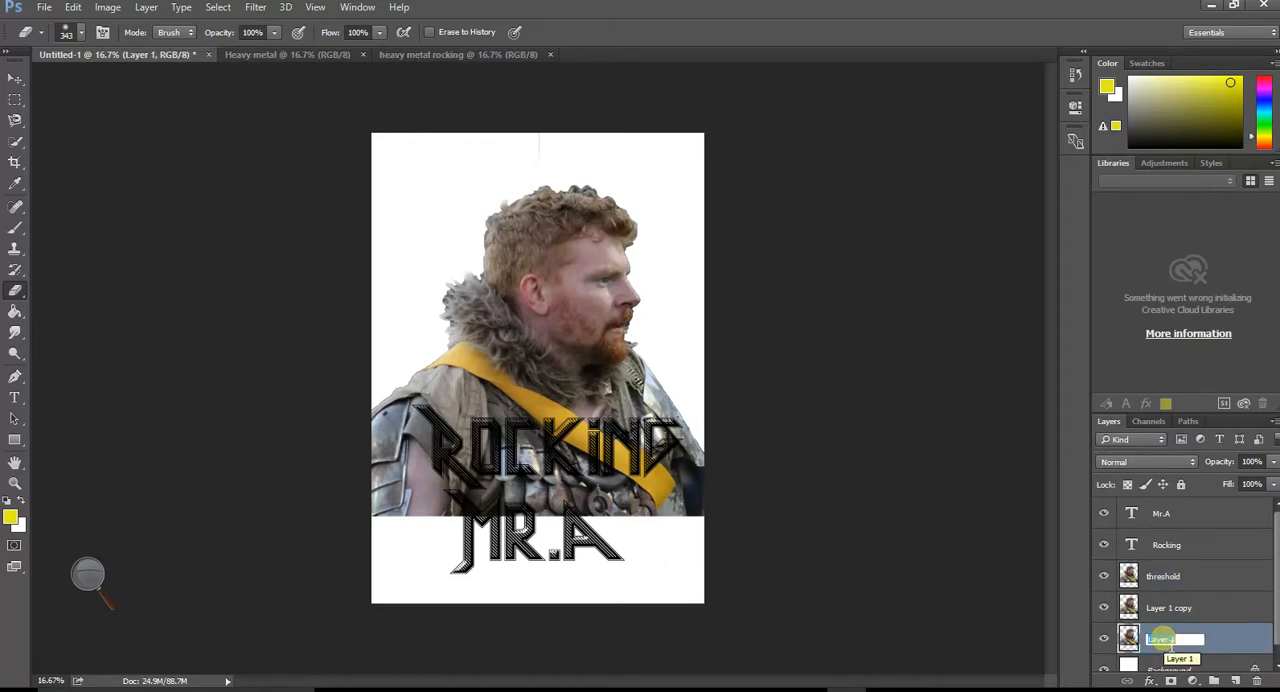
type("c")
key("Return")
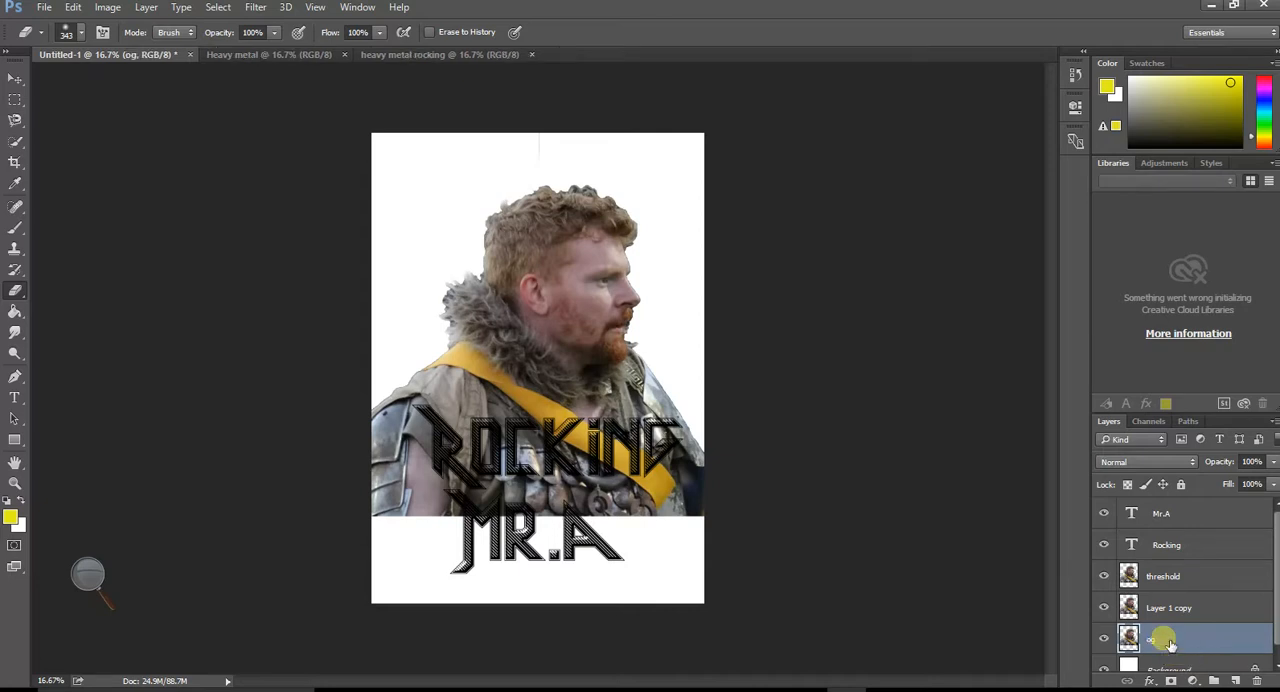
left_click(1190, 582)
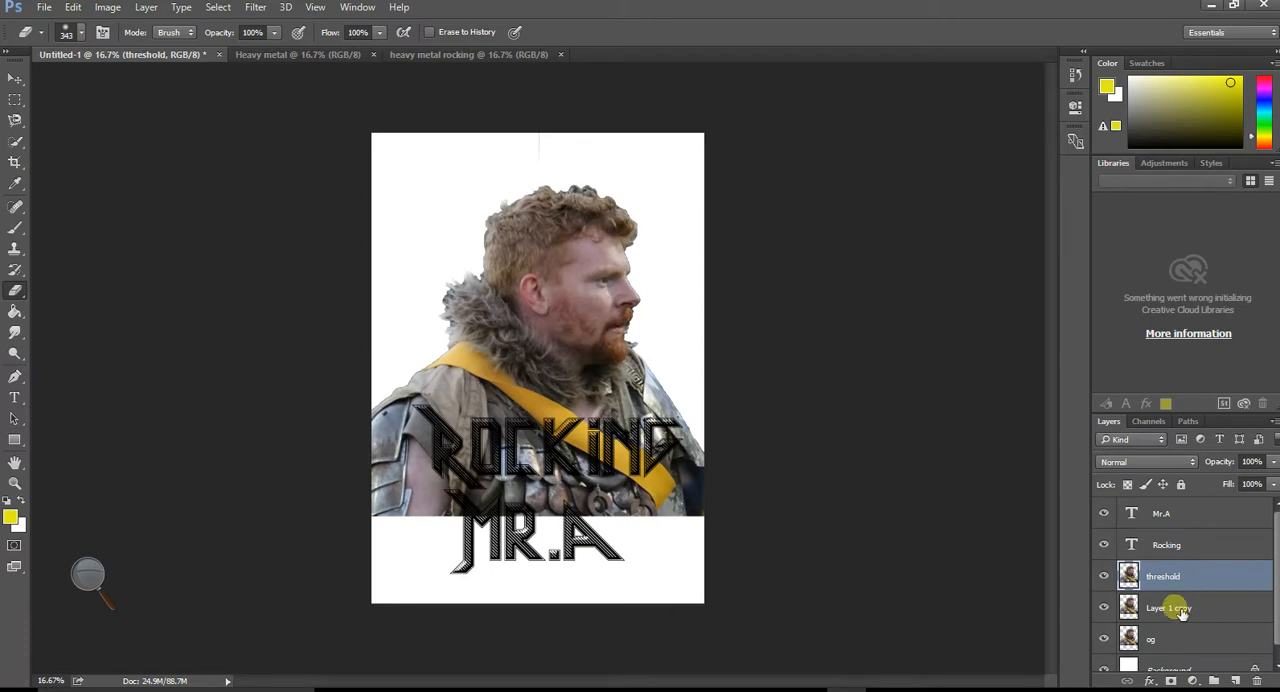
left_click(1174, 612)
double_click(1174, 608)
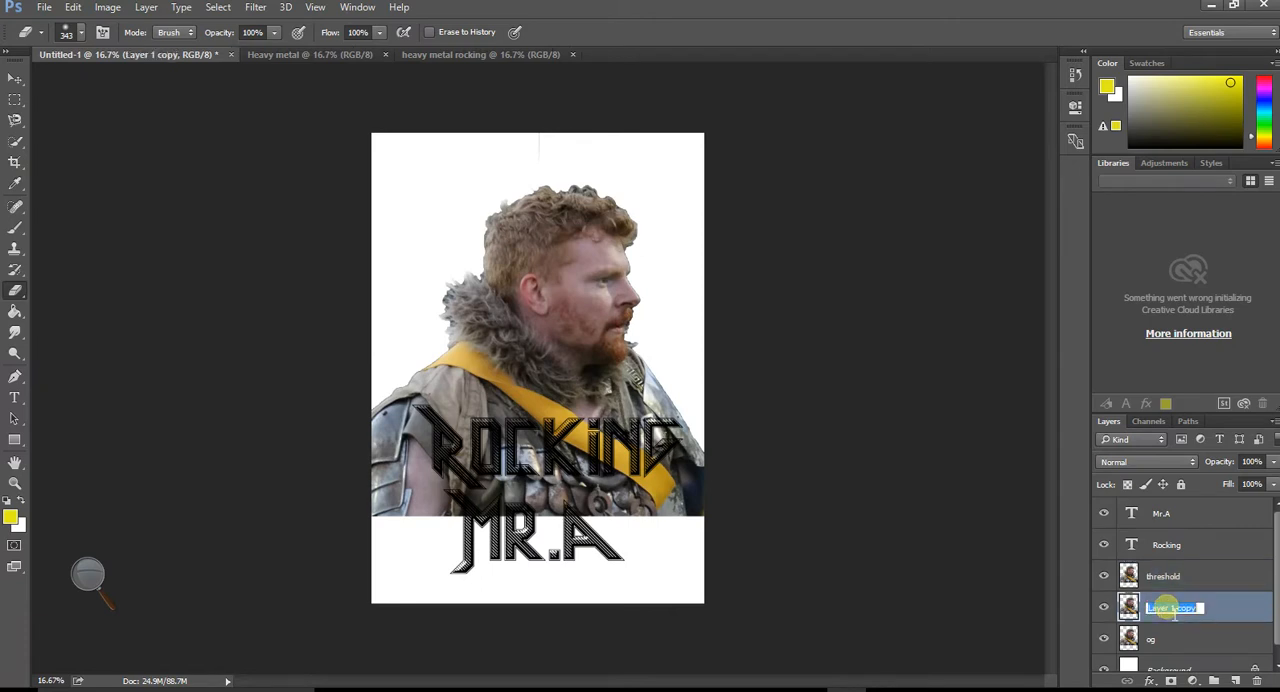
type("hue")
key("Return")
- Apply a Threshold adjustment at level 111 to the threshold layer
left_click(1200, 580)
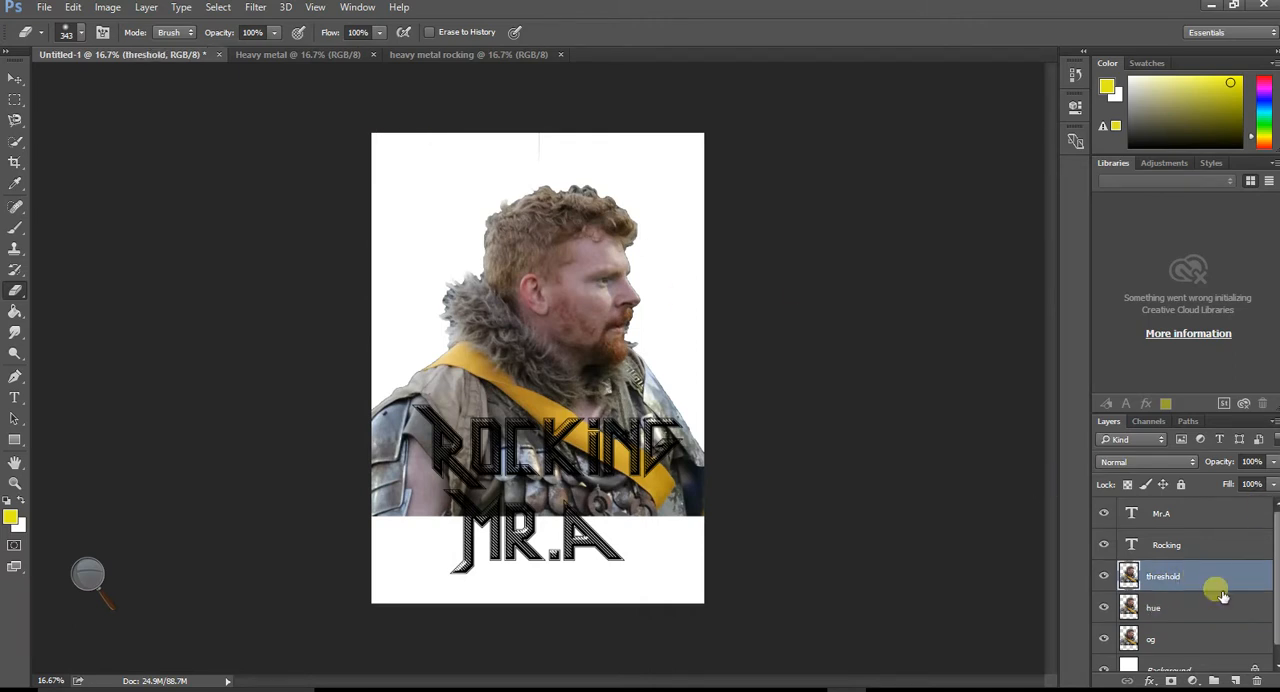
left_click(110, 8)
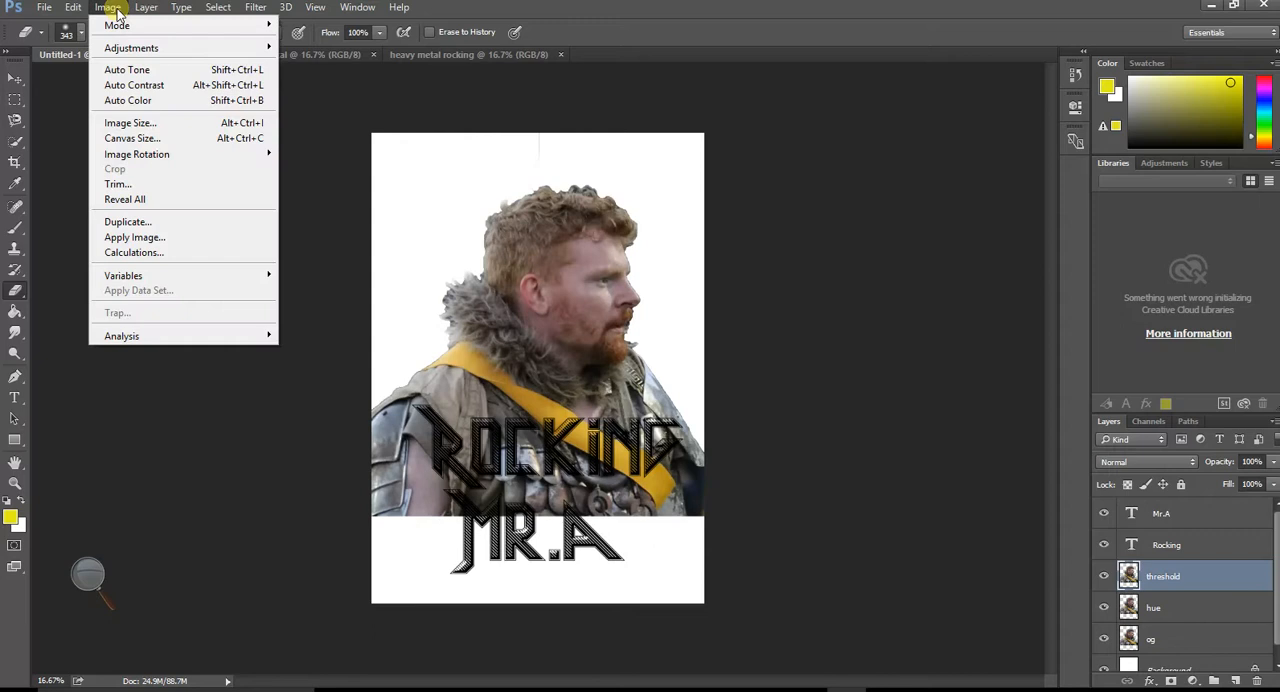
mouse_move(143, 47)
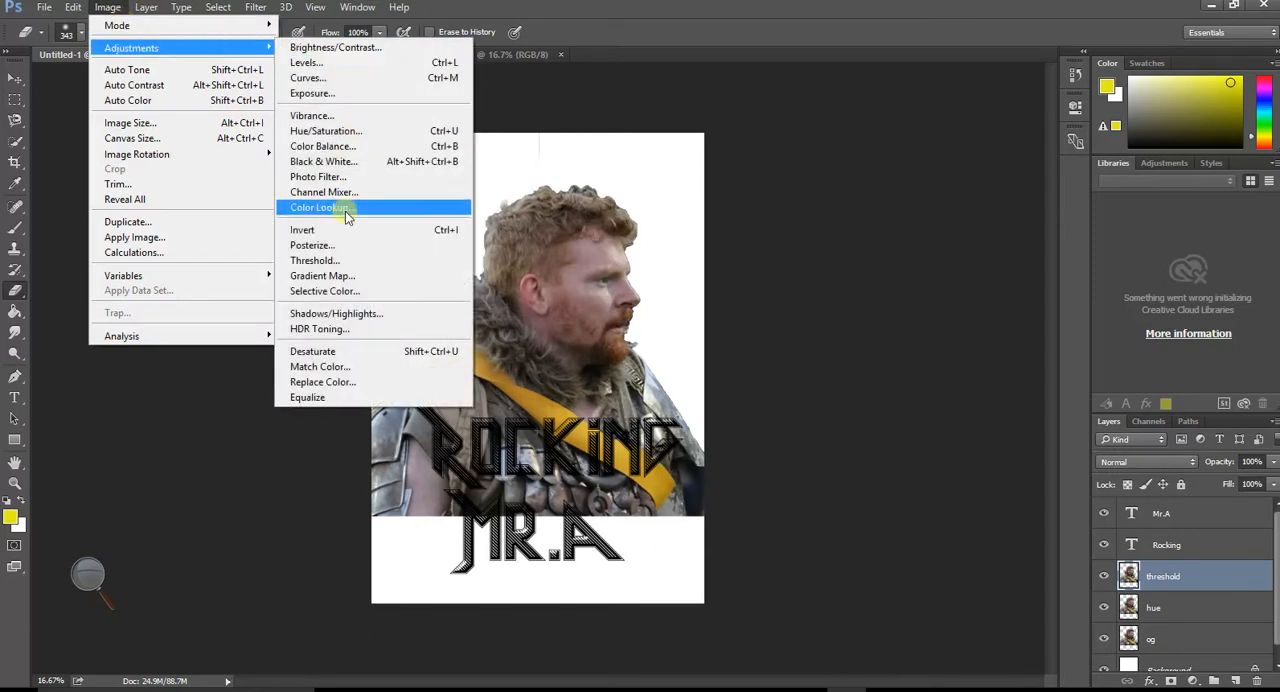
left_click(335, 262)
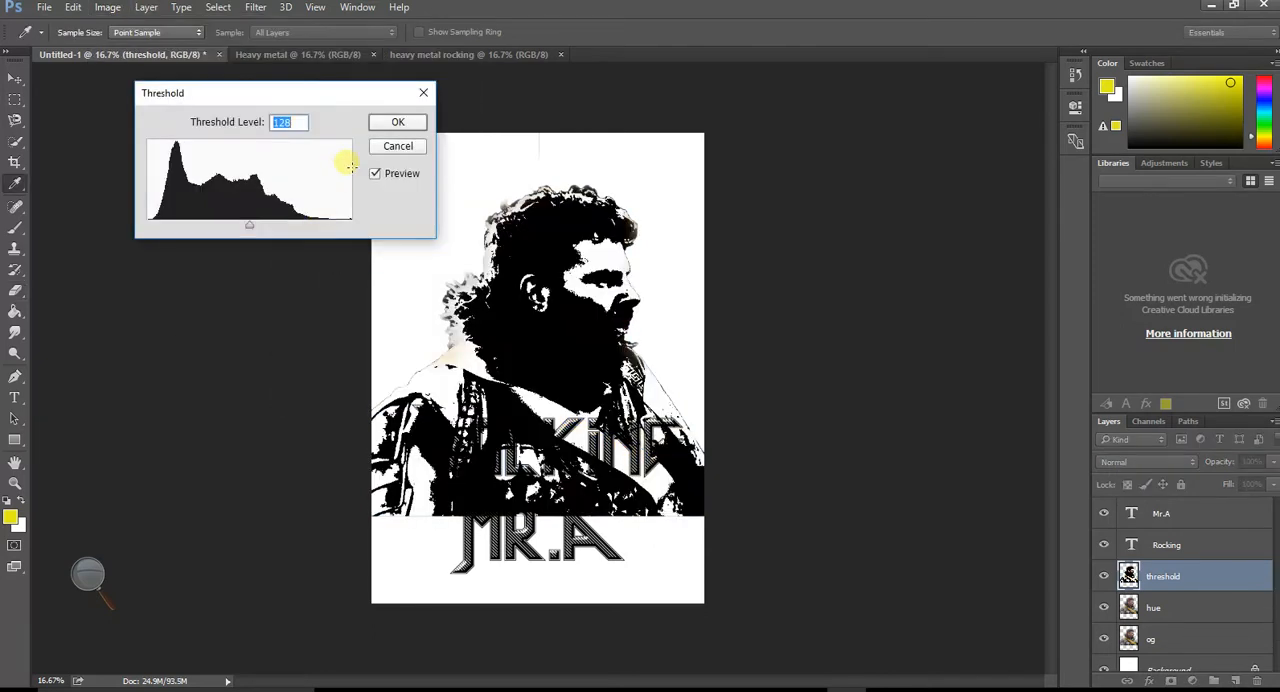
left_click_drag(247, 232, 234, 223)
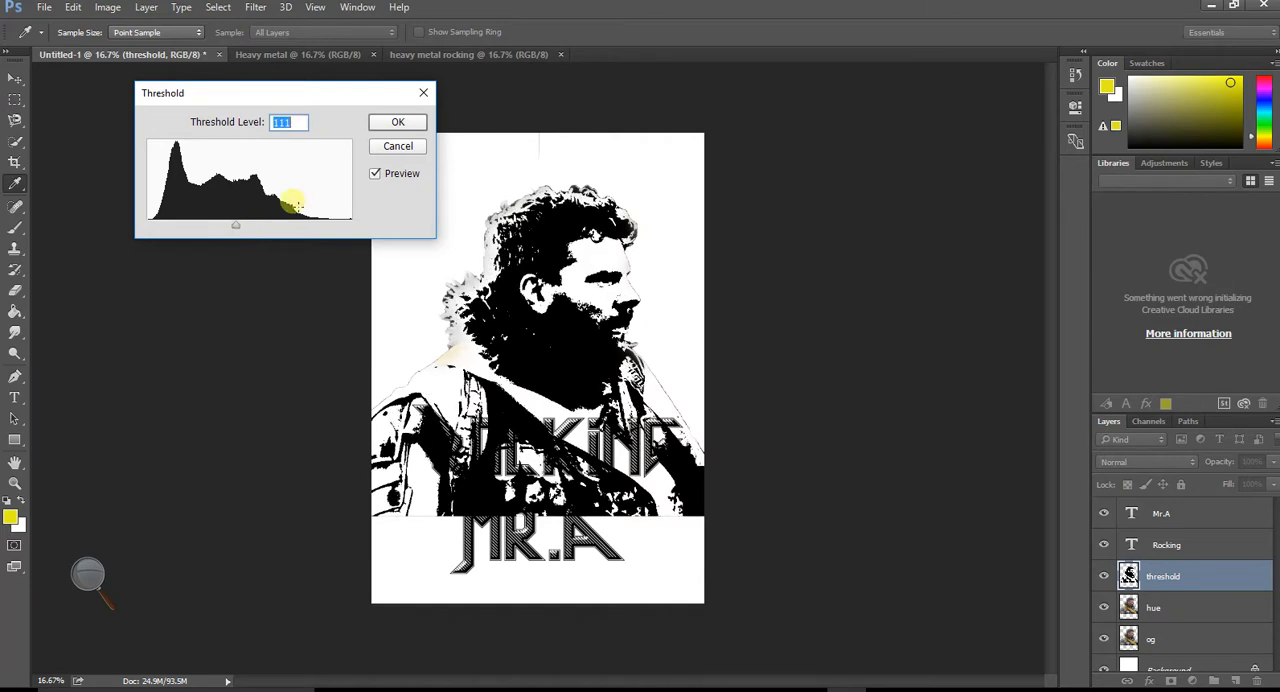
left_click(390, 124)
key("e")
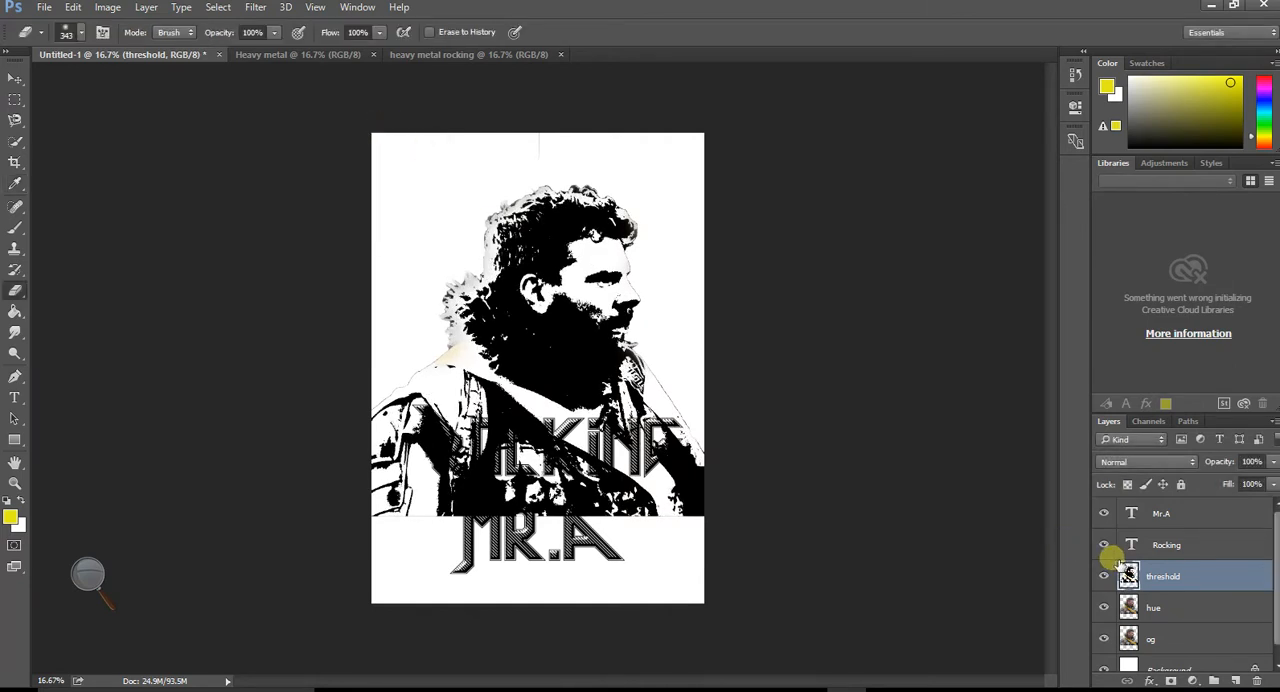
- Hide the threshold layer and apply Hue/Saturation to the hue layer with Hue -43, Saturation +43 and Lightness -19
left_click(1104, 577)
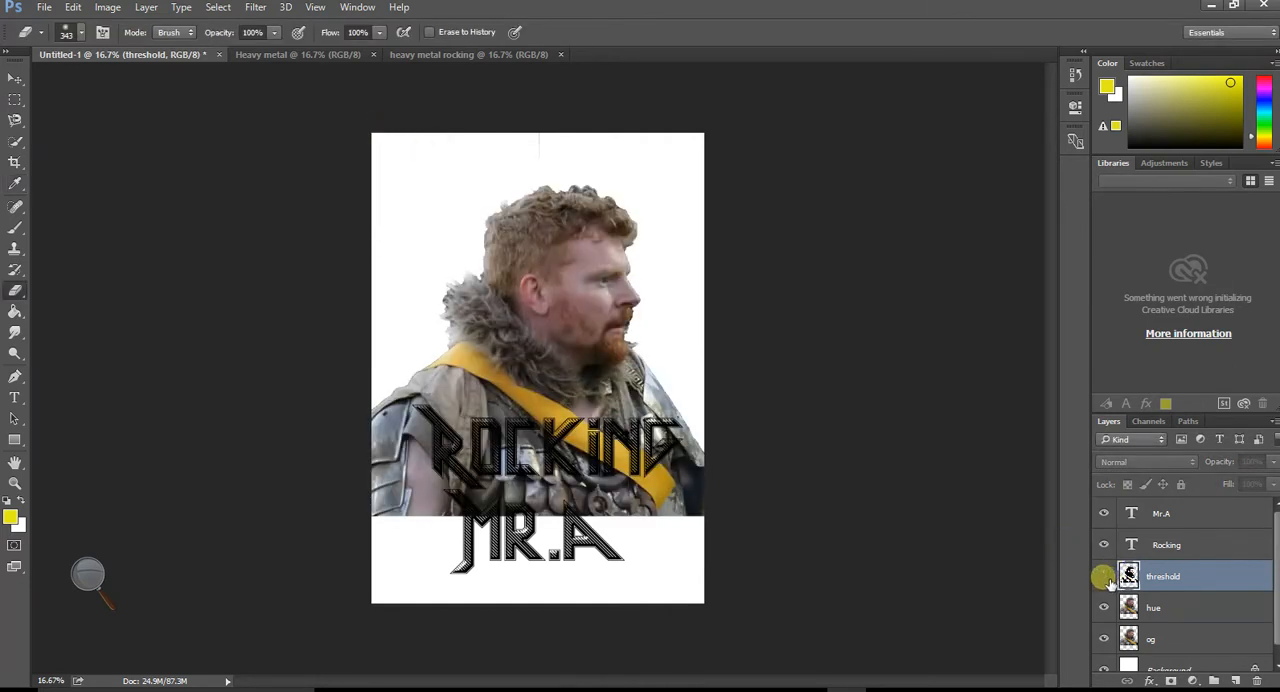
left_click(1178, 602)
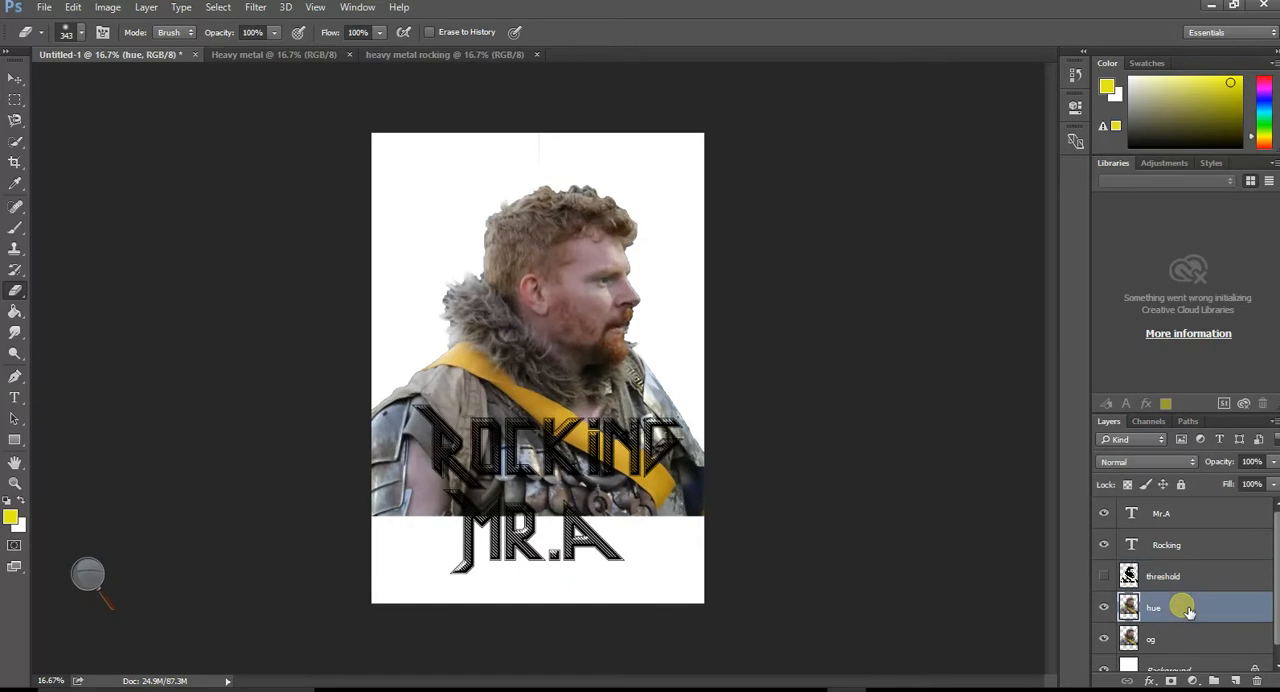
left_click(107, 7)
mouse_move(170, 47)
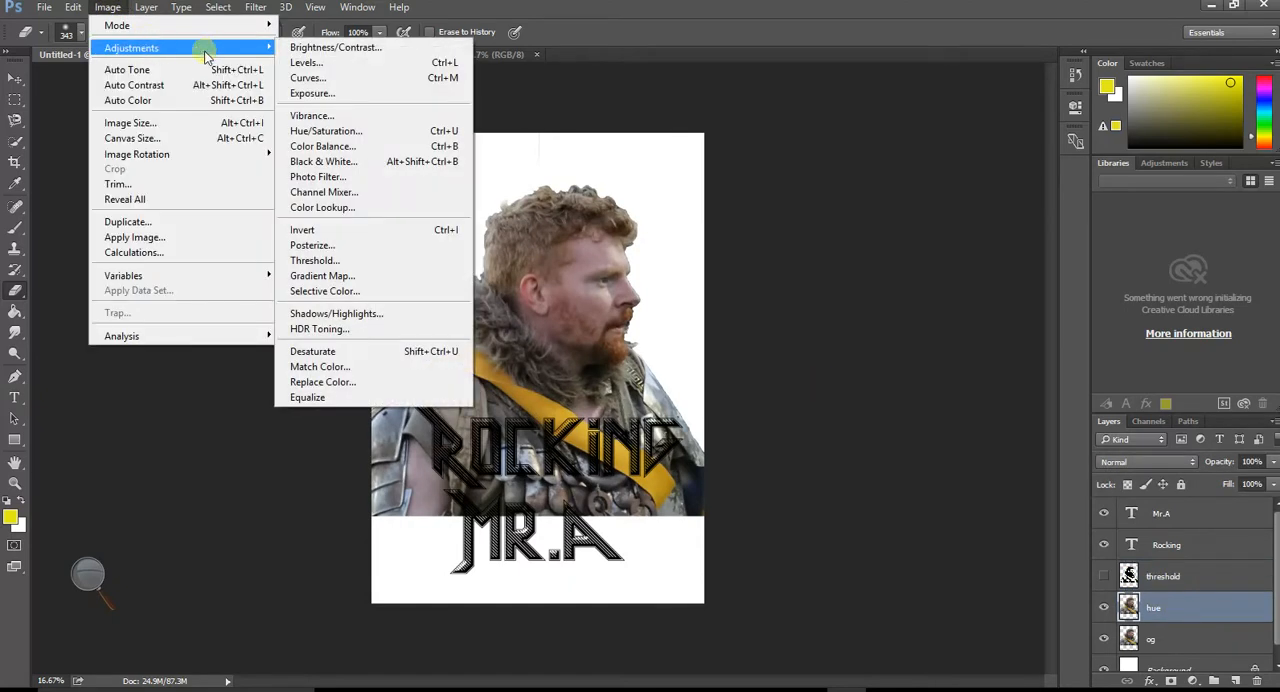
left_click(398, 131)
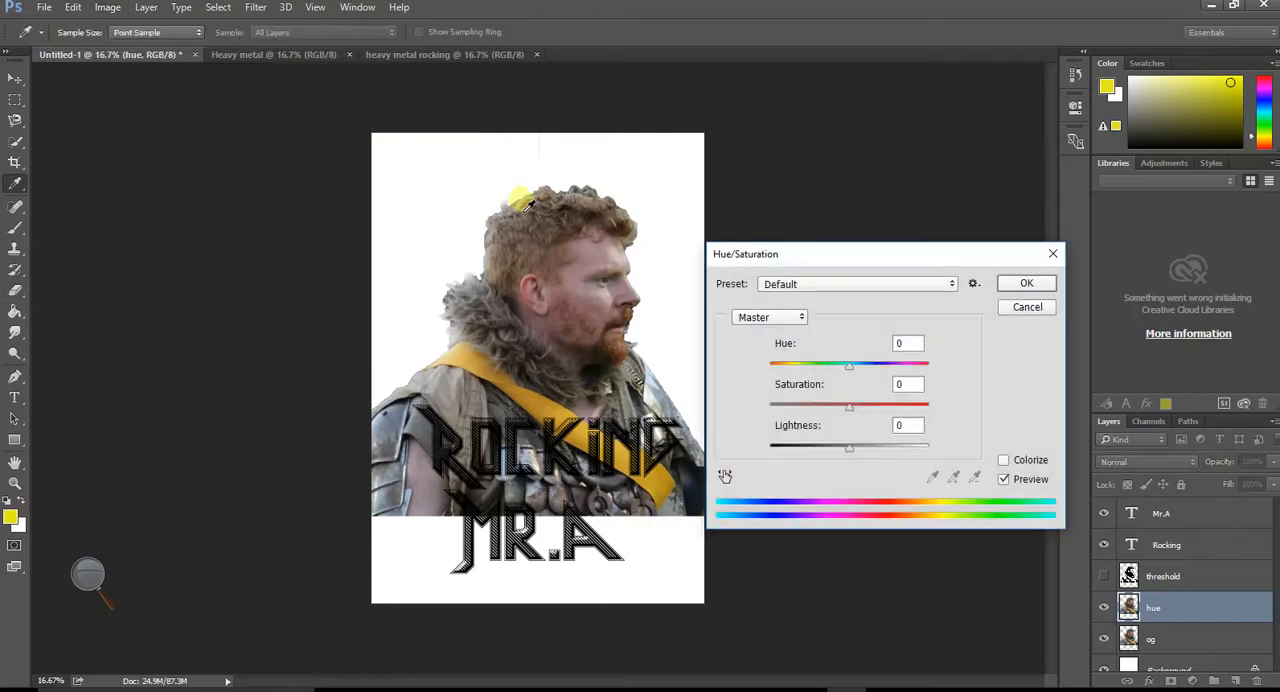
left_click_drag(849, 371, 894, 417)
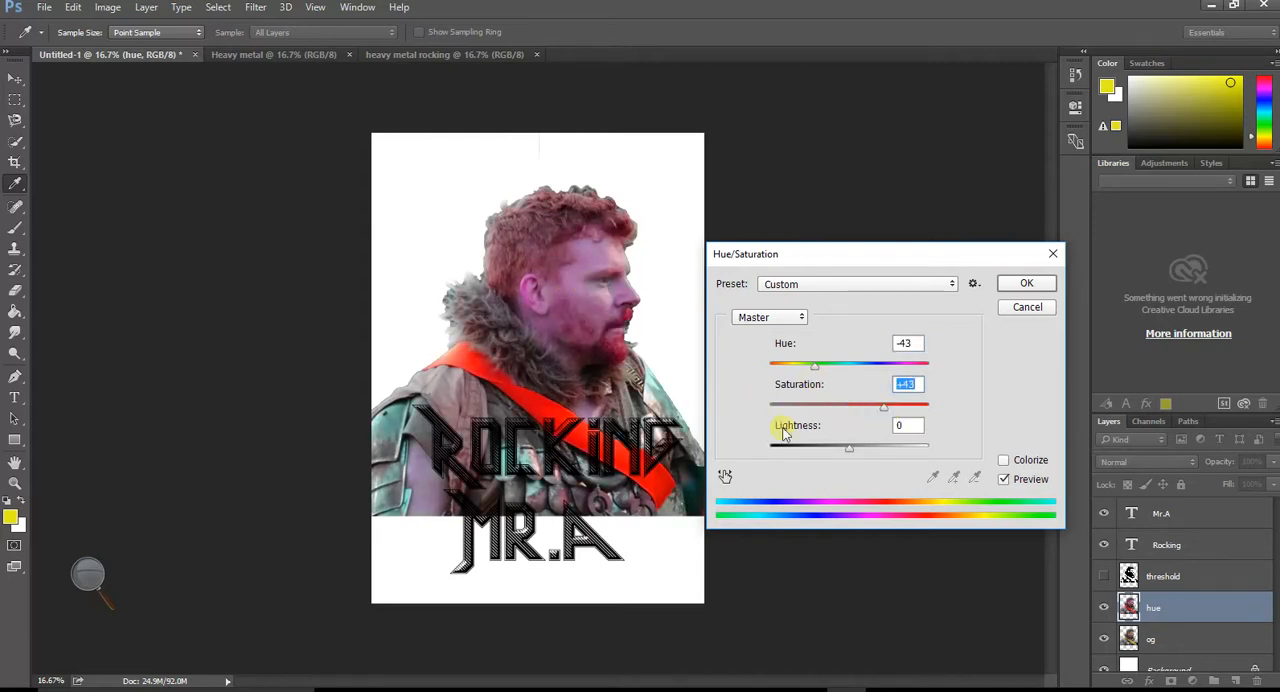
mouse_move(848, 449)
left_mouse_down()
mouse_move(884, 449)
mouse_move(806, 449)
mouse_move(834, 449)
left_mouse_up()
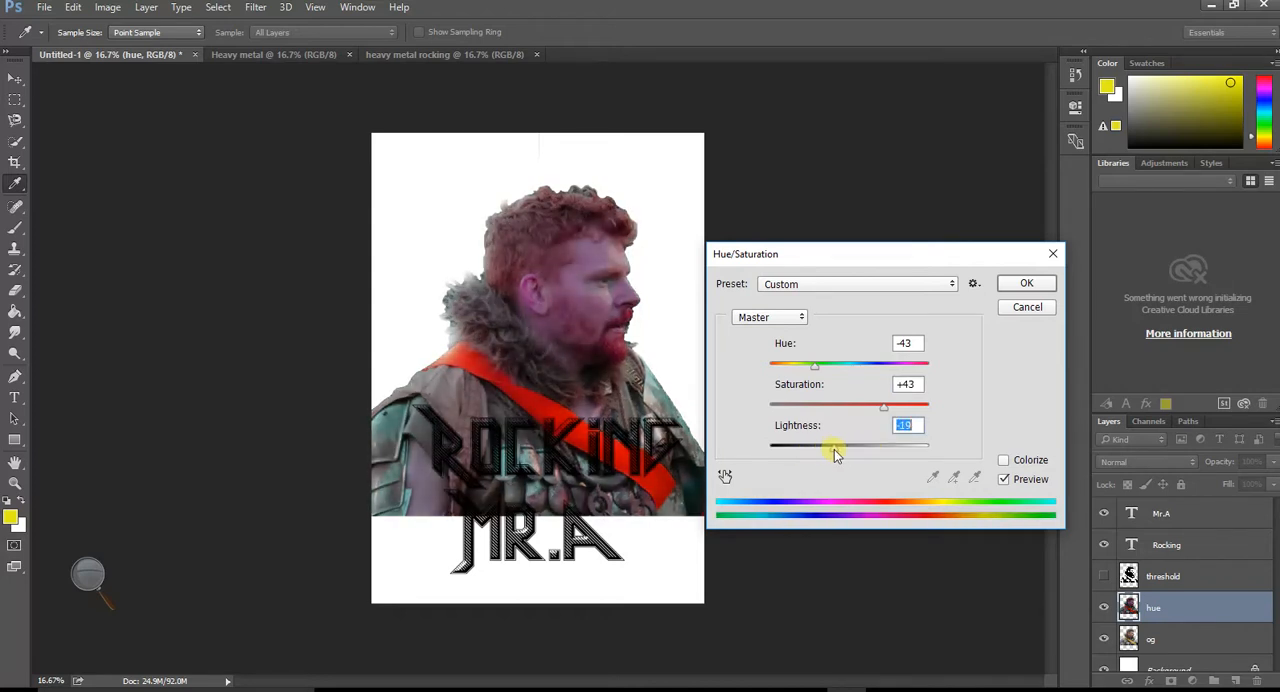
left_click(1004, 461)
left_click(1004, 461)
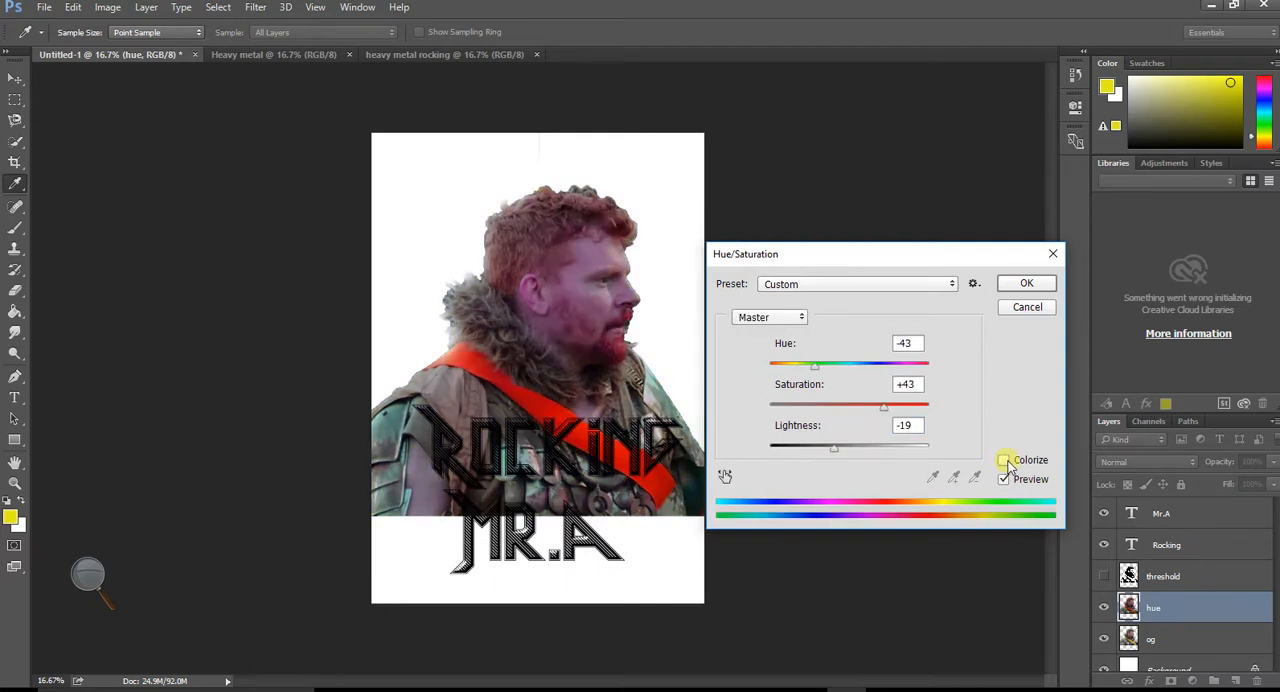
left_click(1014, 285)
key("e")
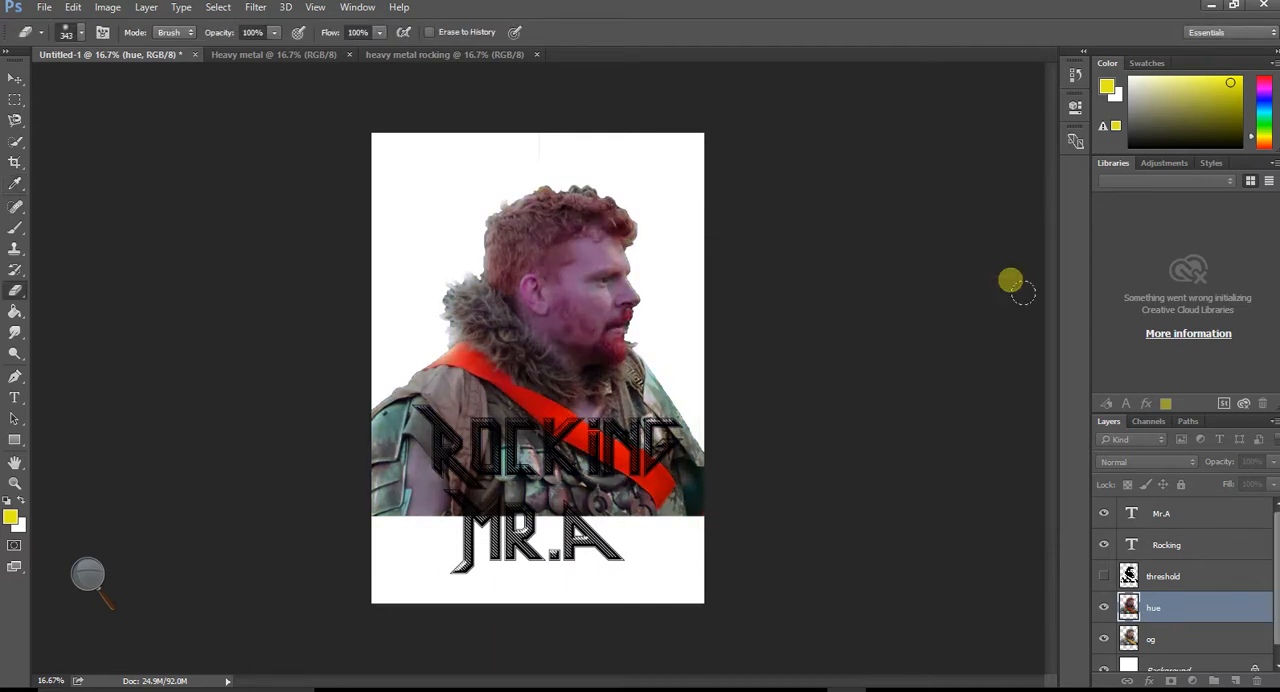
- Show the threshold layer again and reduce its opacity to 49% so the hue layer blends through
left_click(1128, 485)
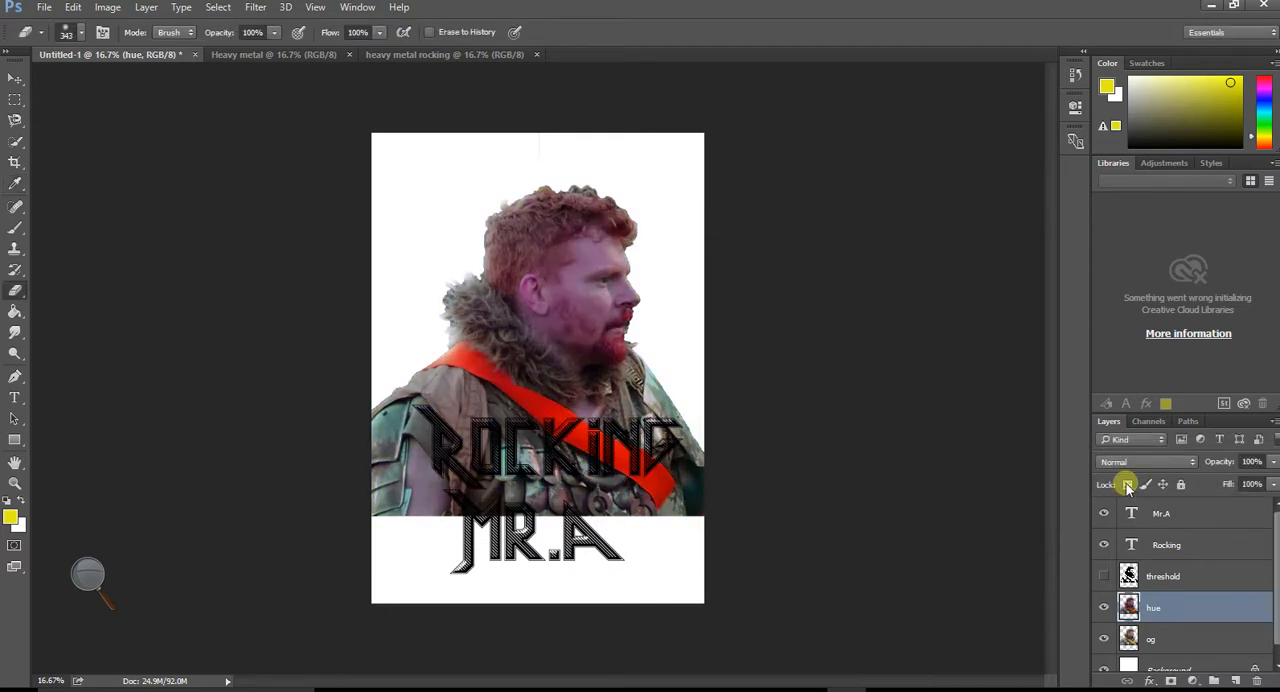
left_click(1104, 576)
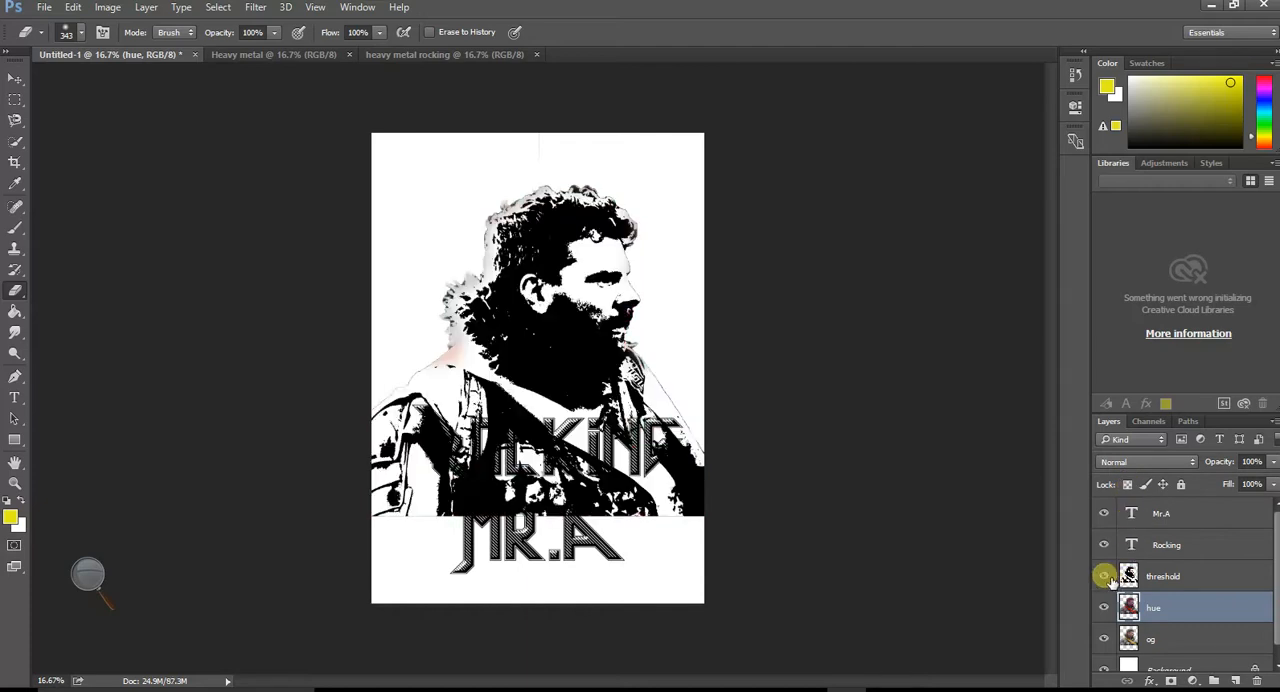
left_click(1214, 578)
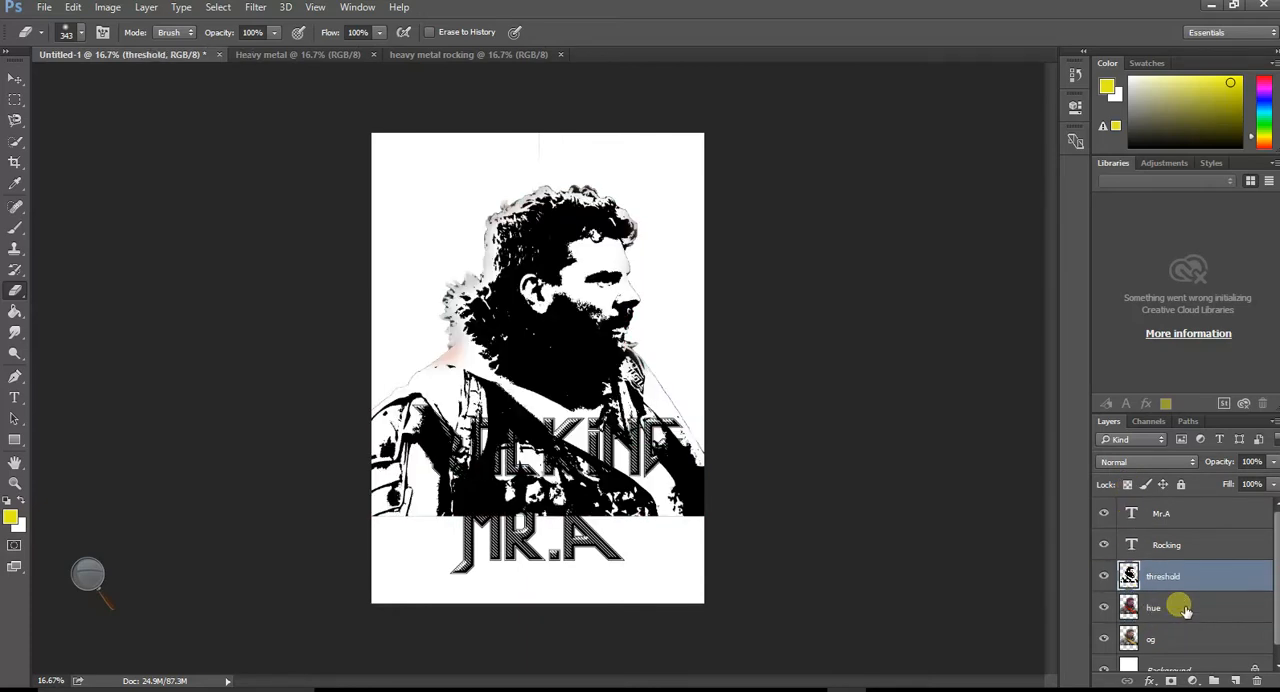
left_click(1274, 462)
left_click_drag(1272, 483, 1222, 485)
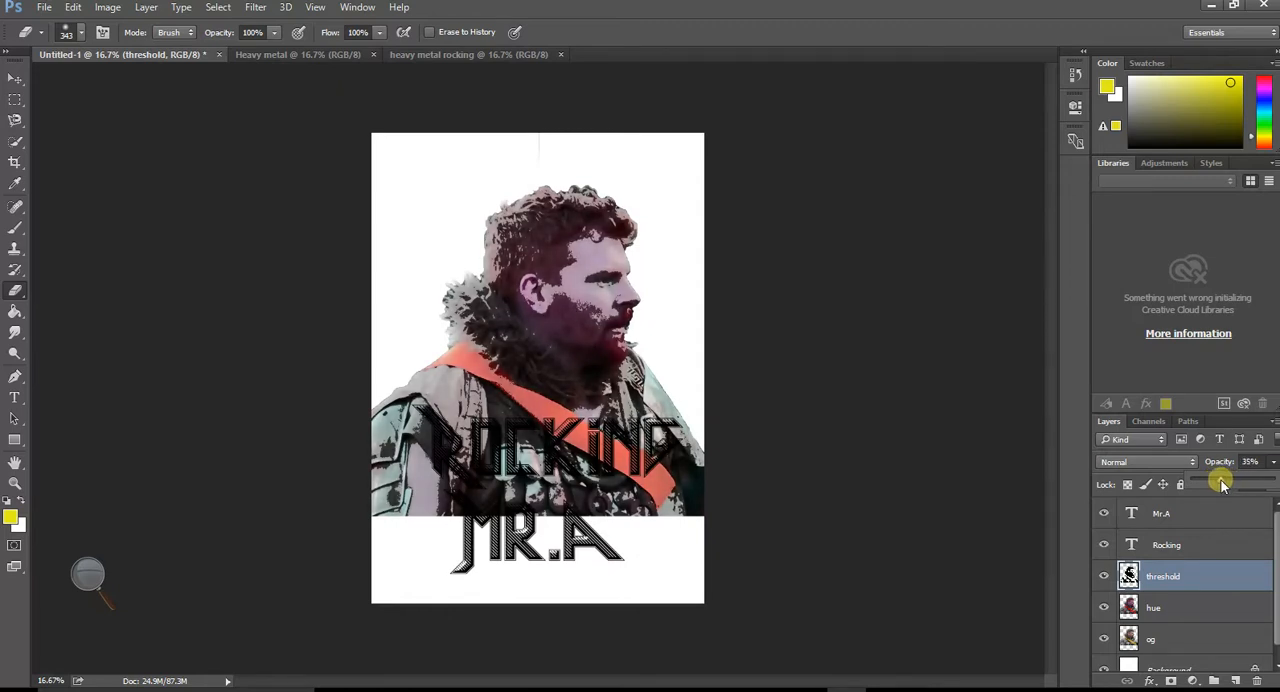
mouse_move(1218, 484)
left_mouse_down()
mouse_move(1196, 484)
mouse_move(1233, 484)
left_mouse_up()
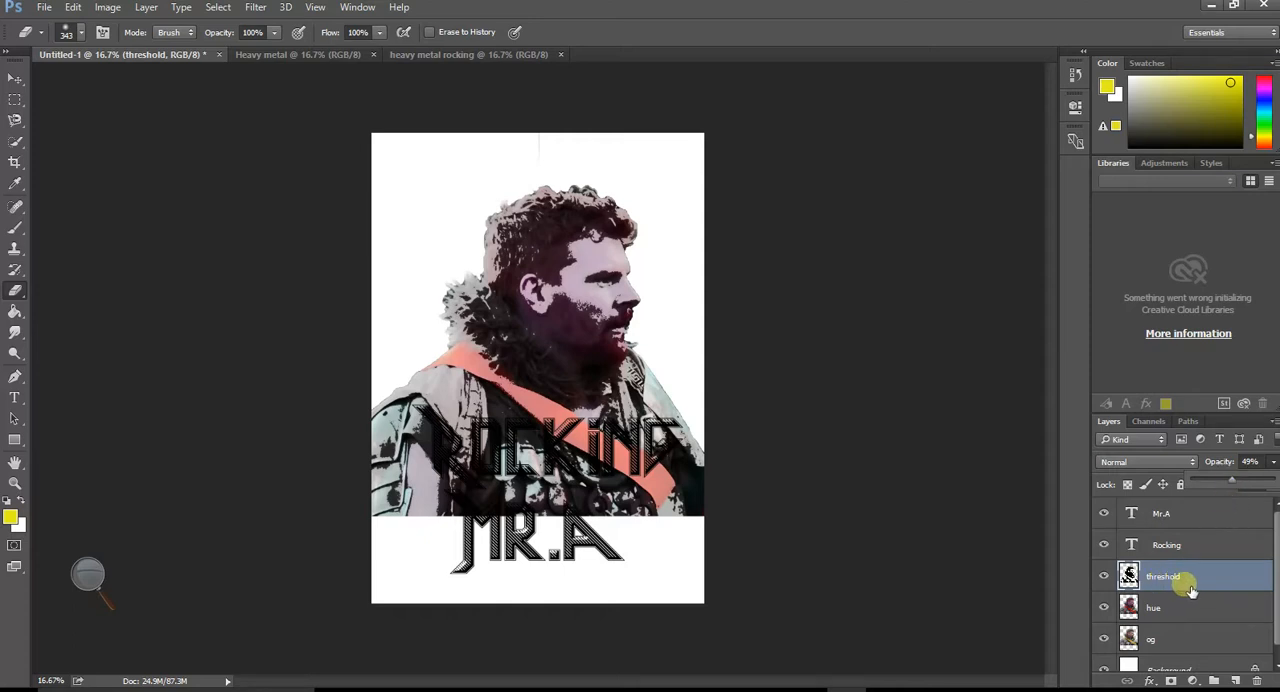
- Hide the threshold and hue layers and open the Filter Gallery for the og layer
left_click(1165, 612)
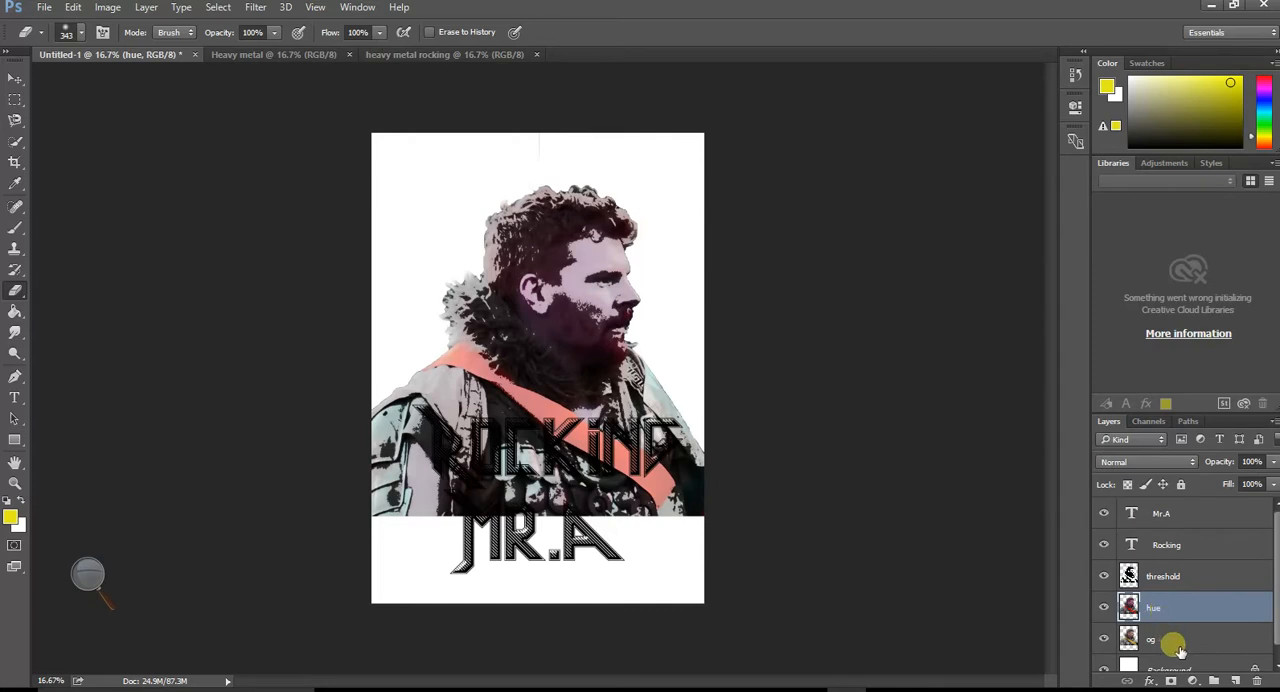
left_click(1177, 646)
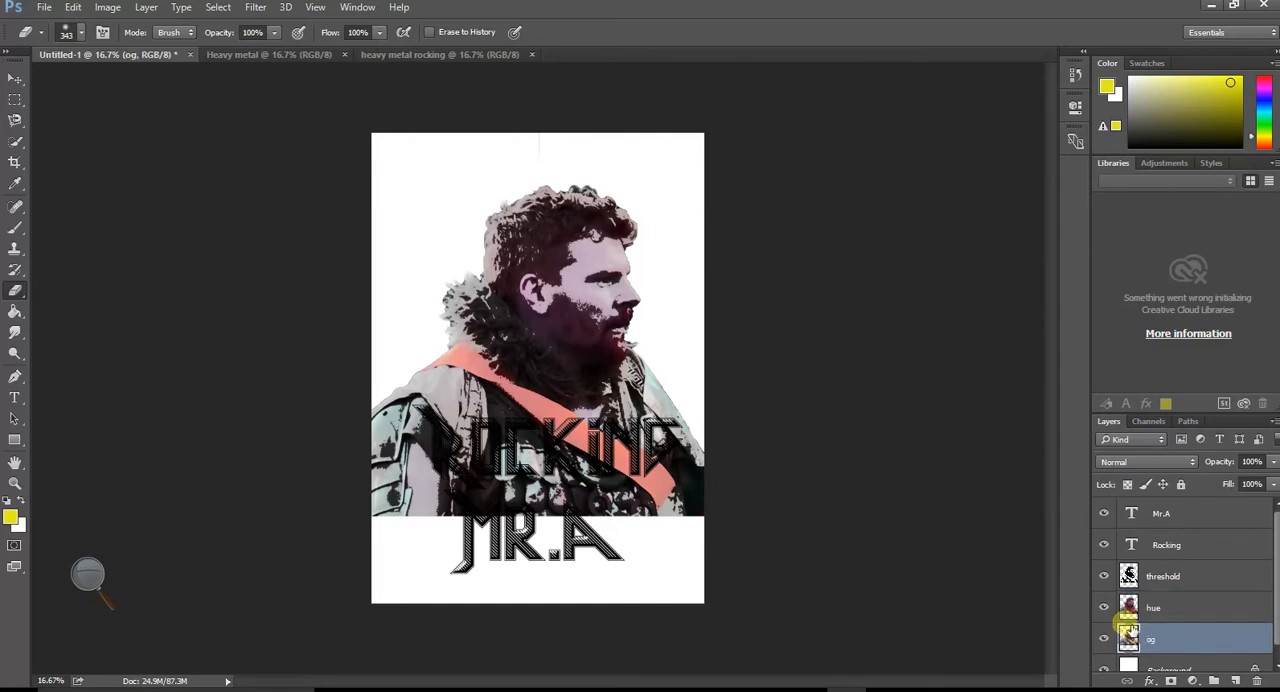
left_click(1104, 578)
left_click(1104, 606)
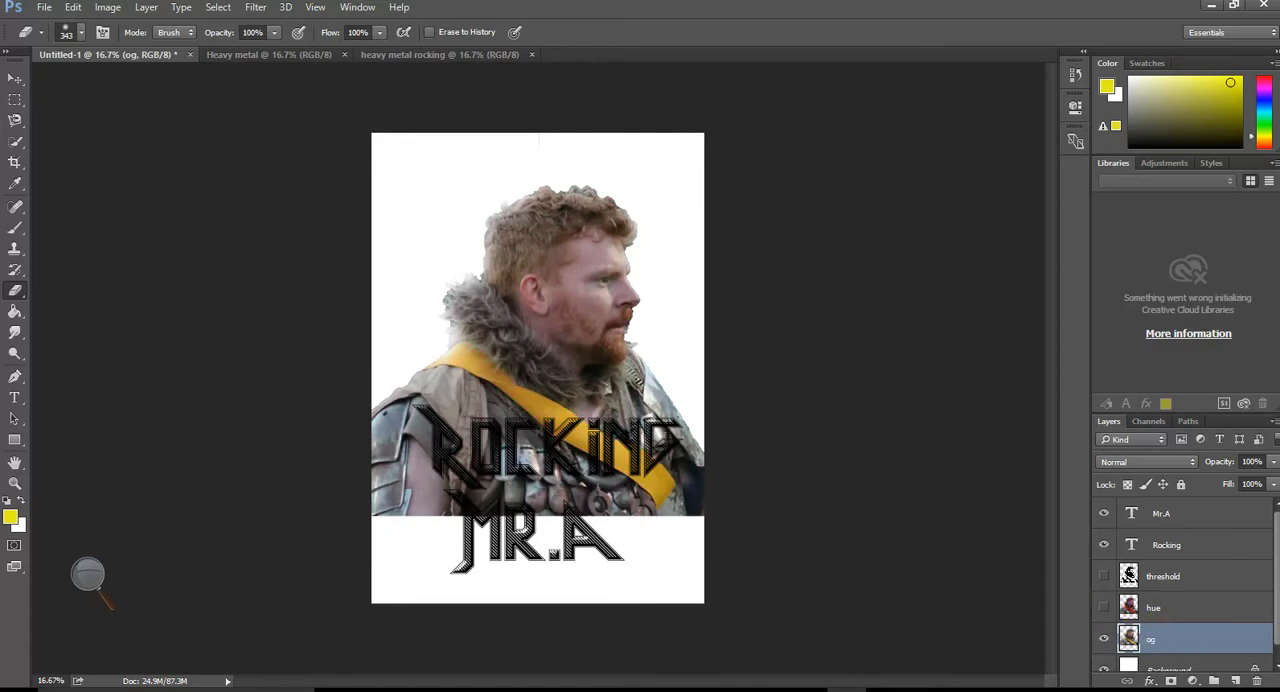
left_click(250, 10)
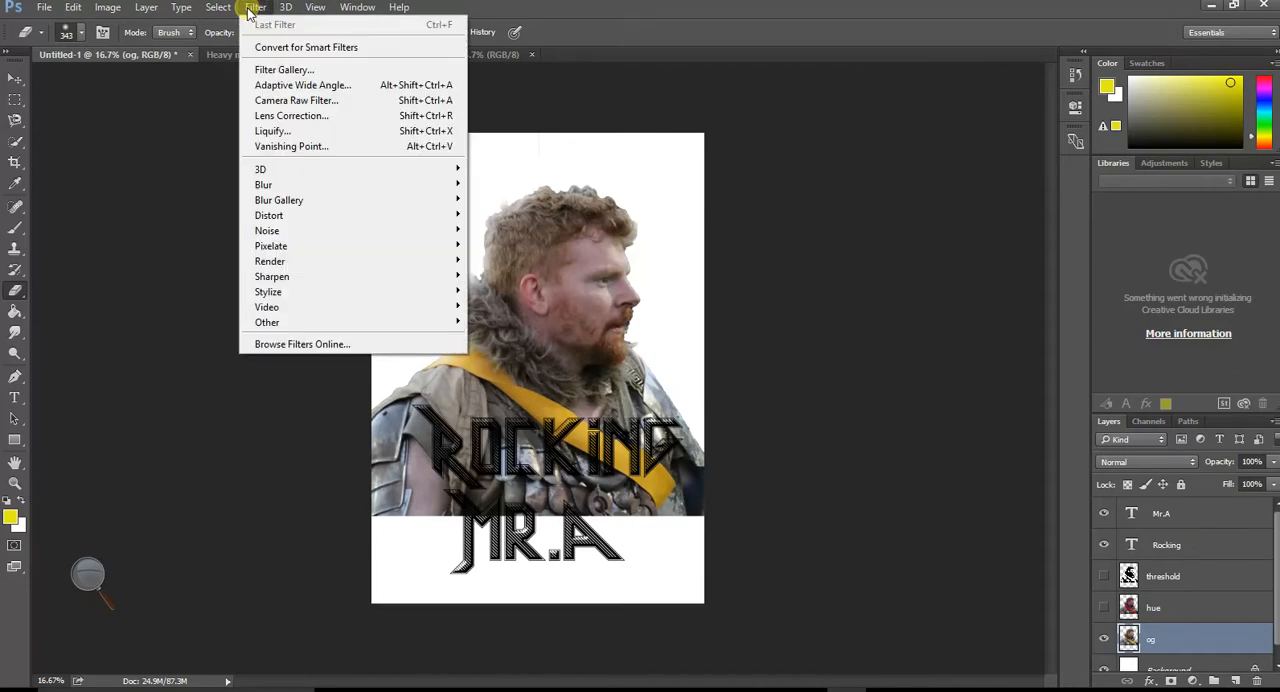
left_click(285, 69)
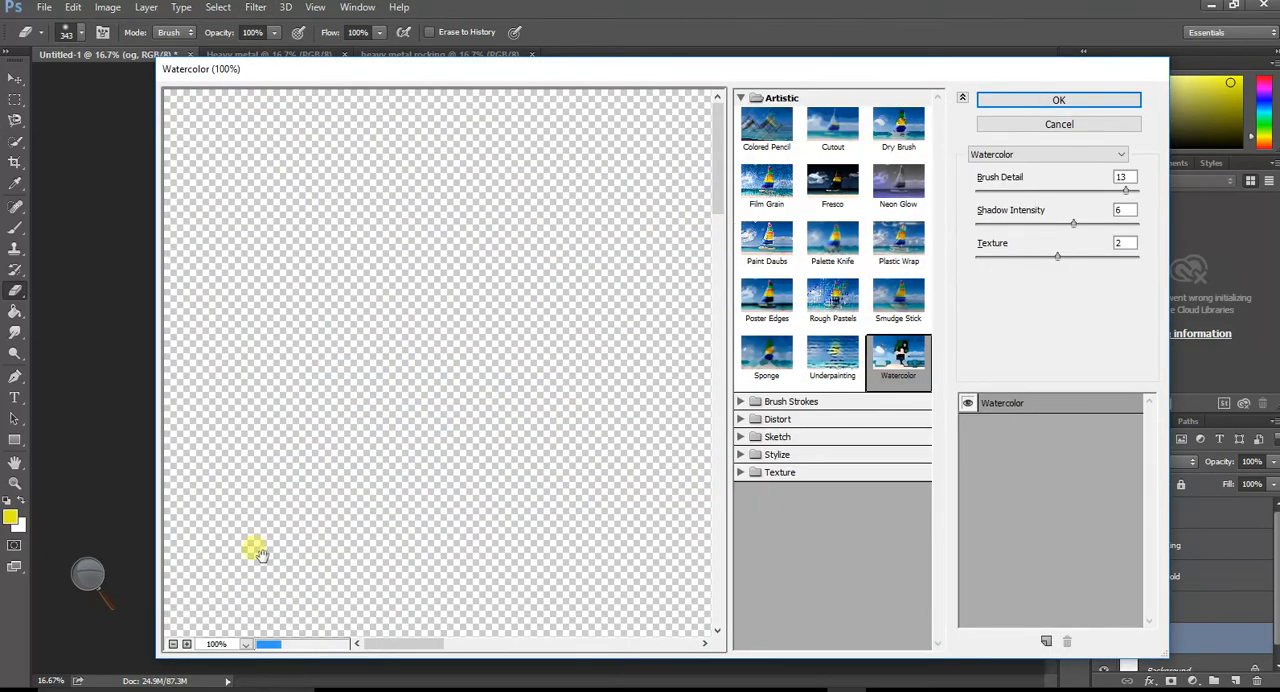
- Preview the whole portrait at 25% and set the Watercolor filter's Brush Detail to 14
left_click(175, 645)
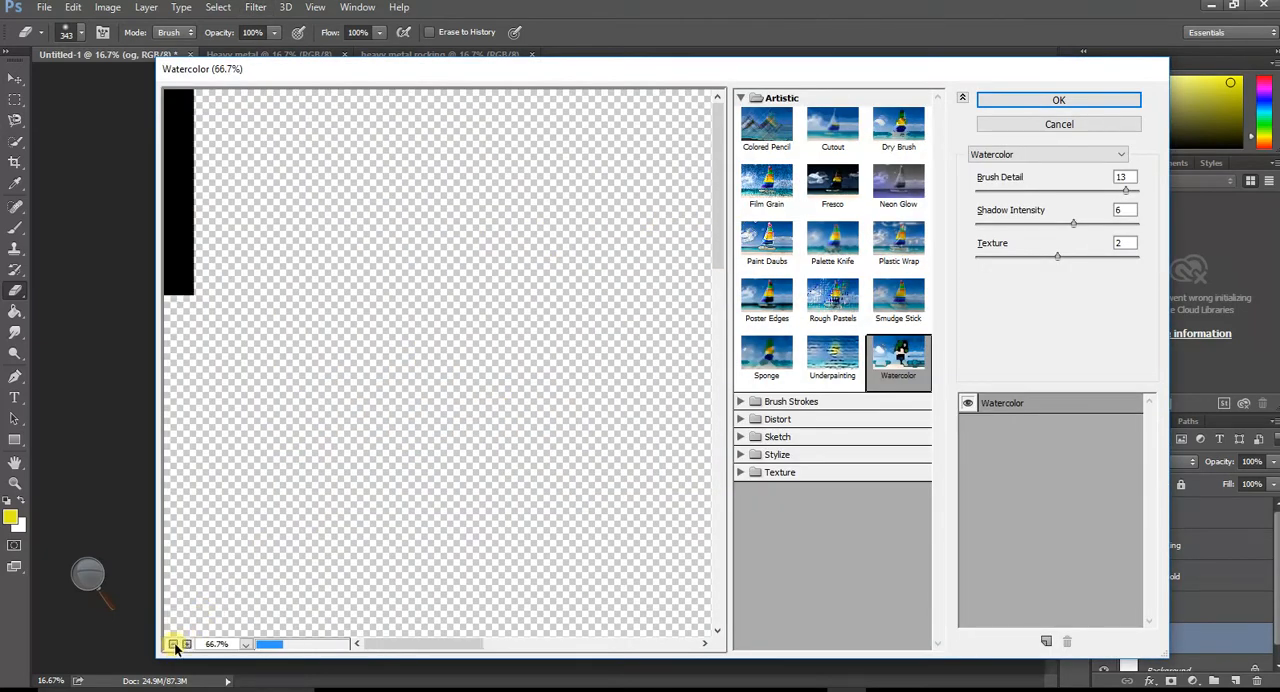
left_click(175, 645)
left_click(175, 645)
left_click(175, 645)
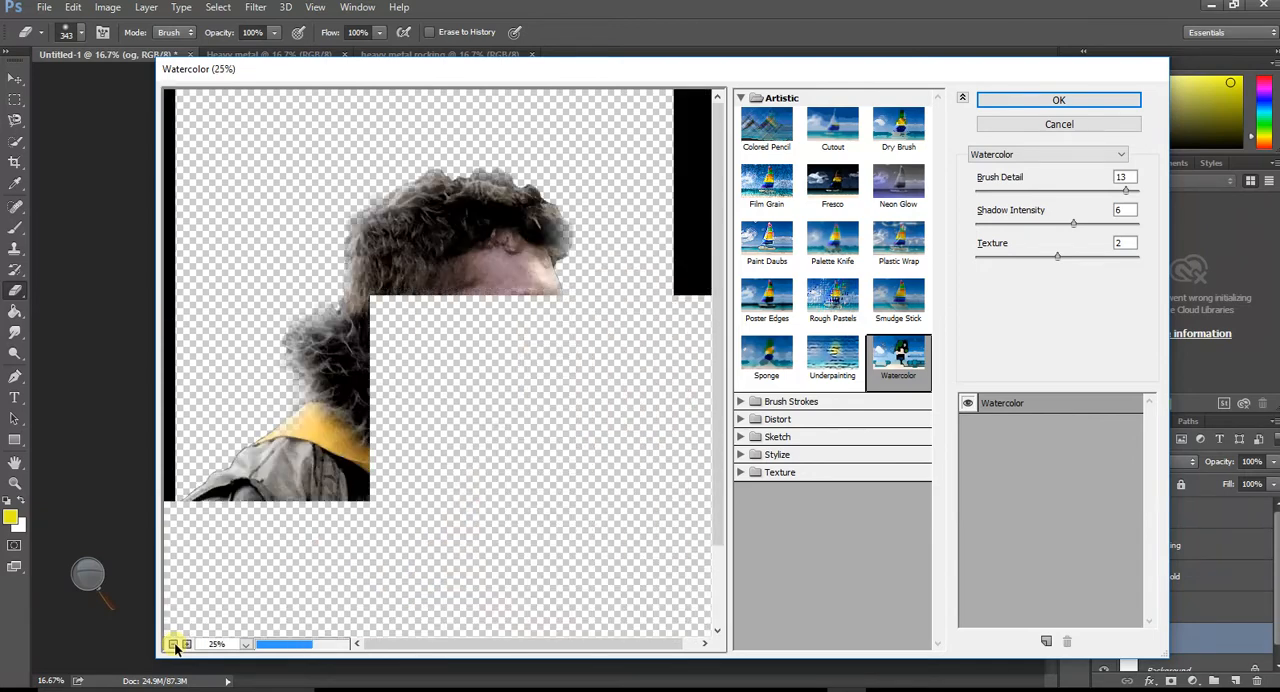
left_click(175, 645)
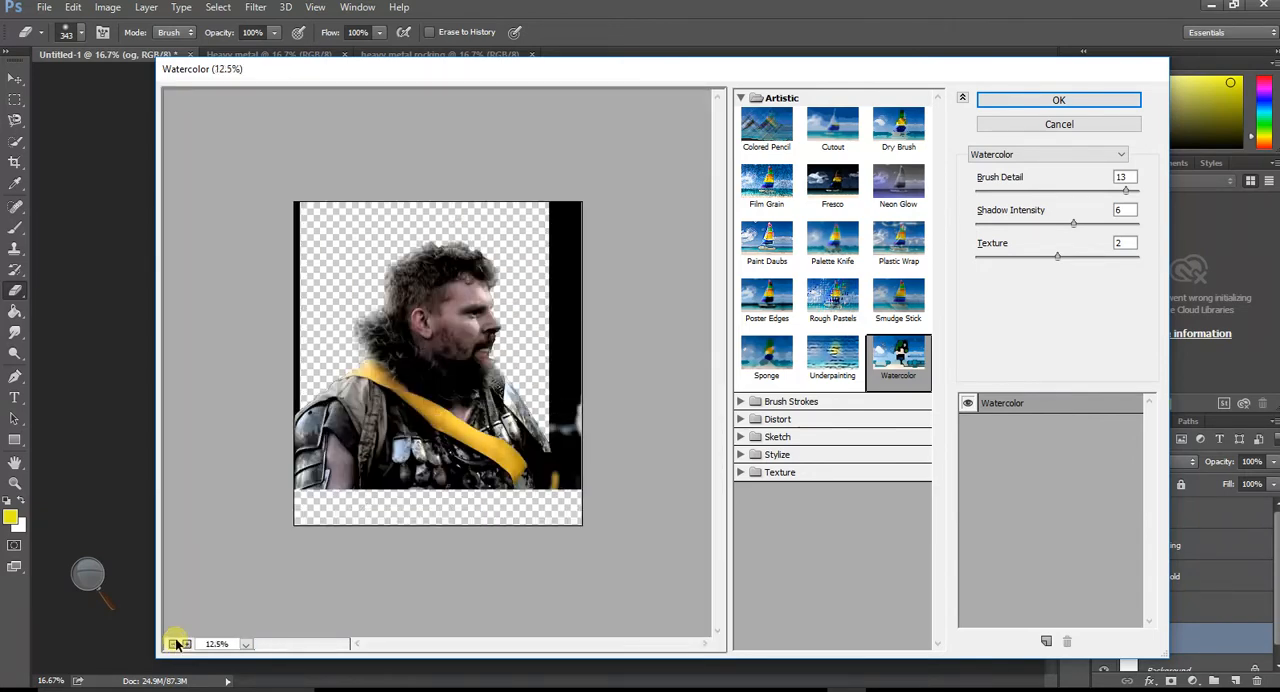
left_click(188, 644)
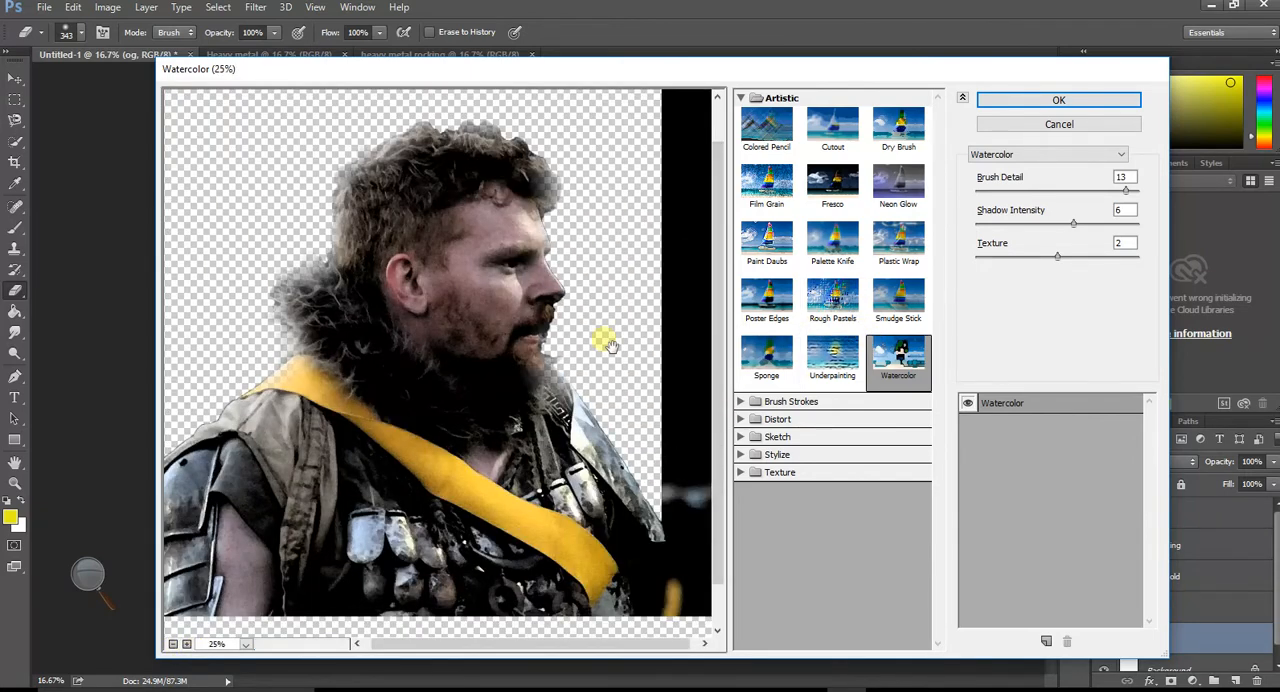
left_click_drag(450, 363, 443, 337)
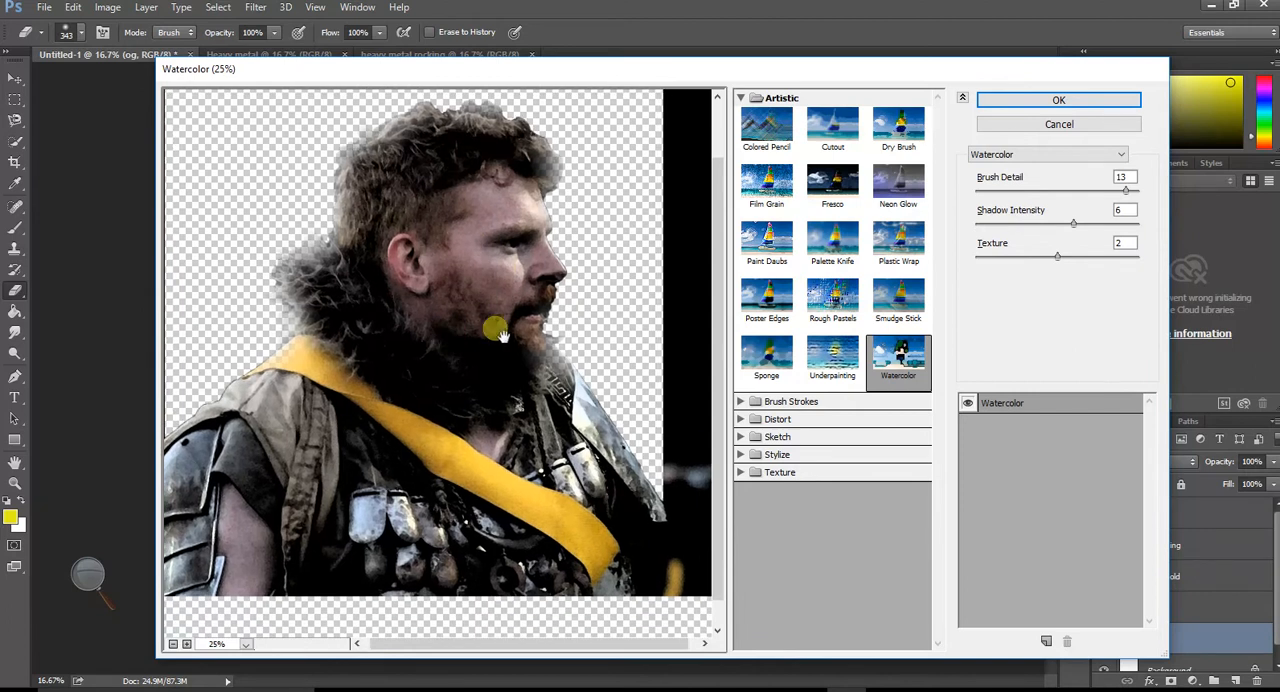
left_click(741, 98)
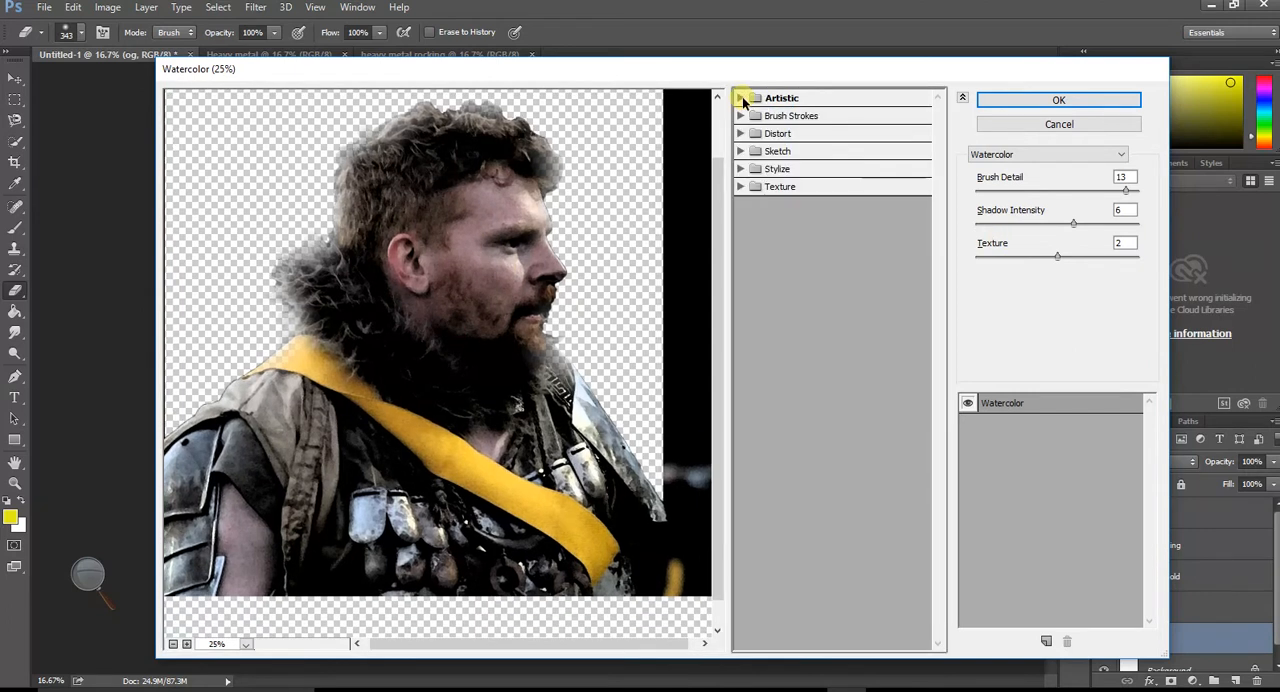
left_click(742, 98)
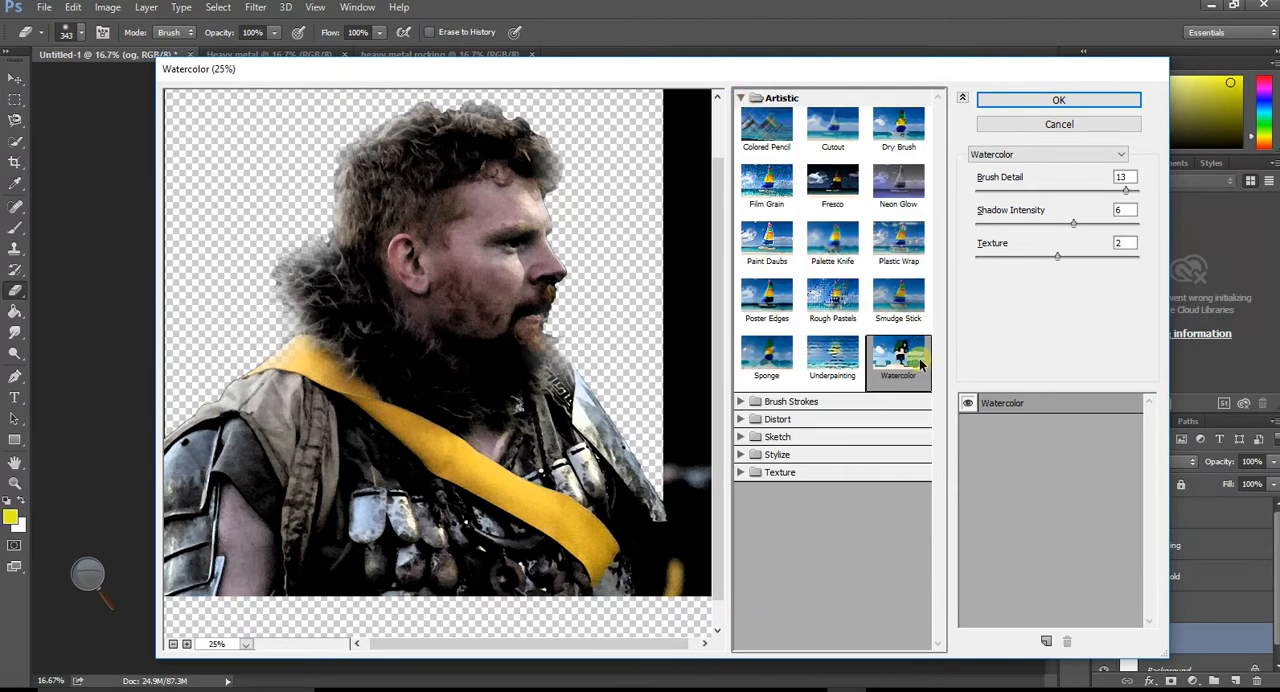
left_click_drag(1118, 197, 1027, 197)
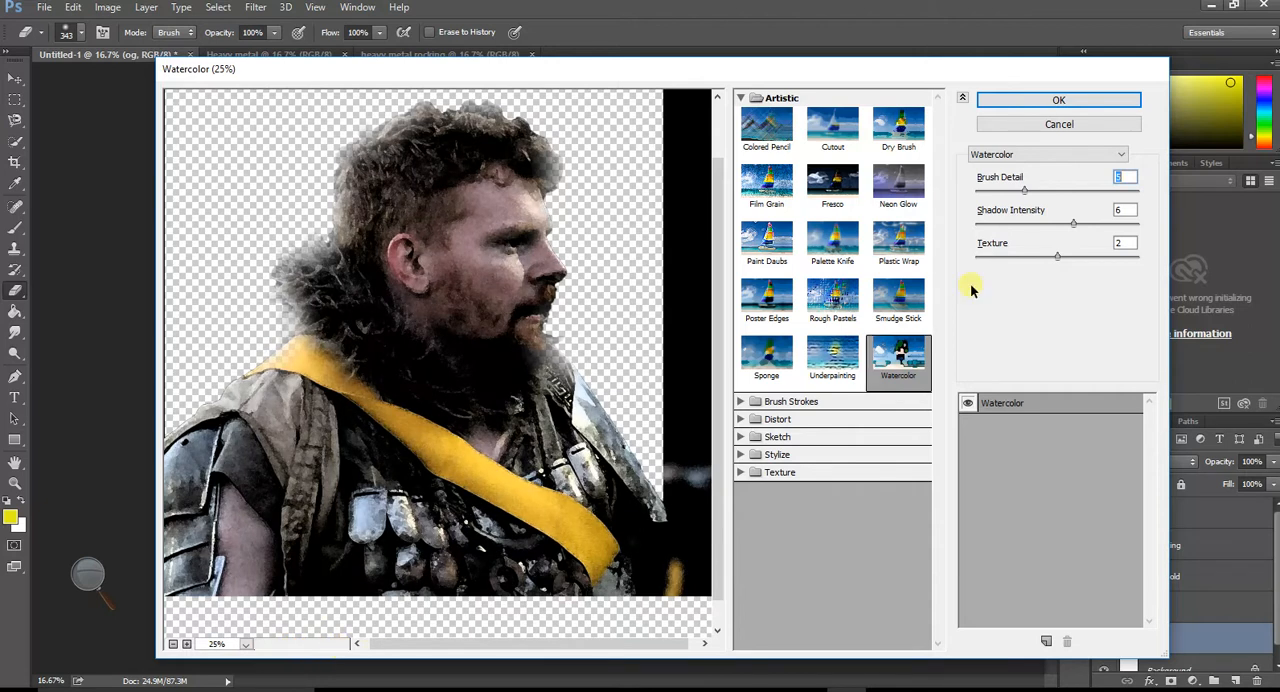
left_click_drag(1052, 193, 1136, 200)
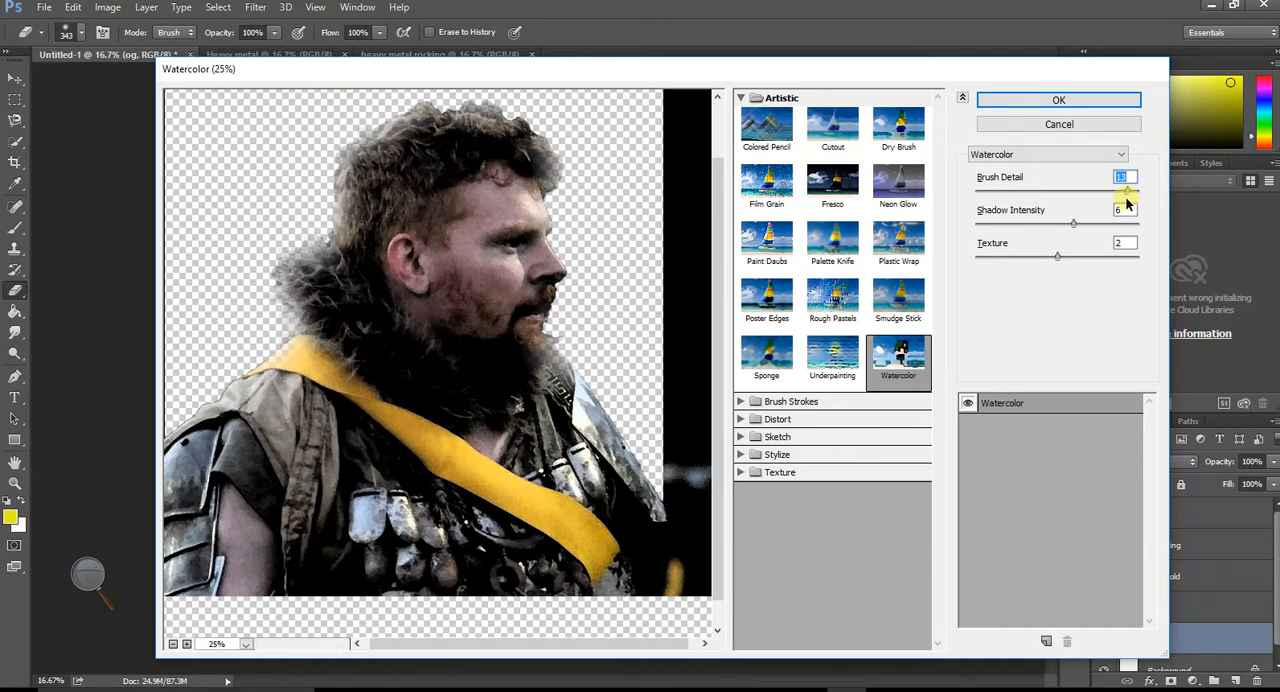
left_click_drag(1128, 196, 1150, 196)
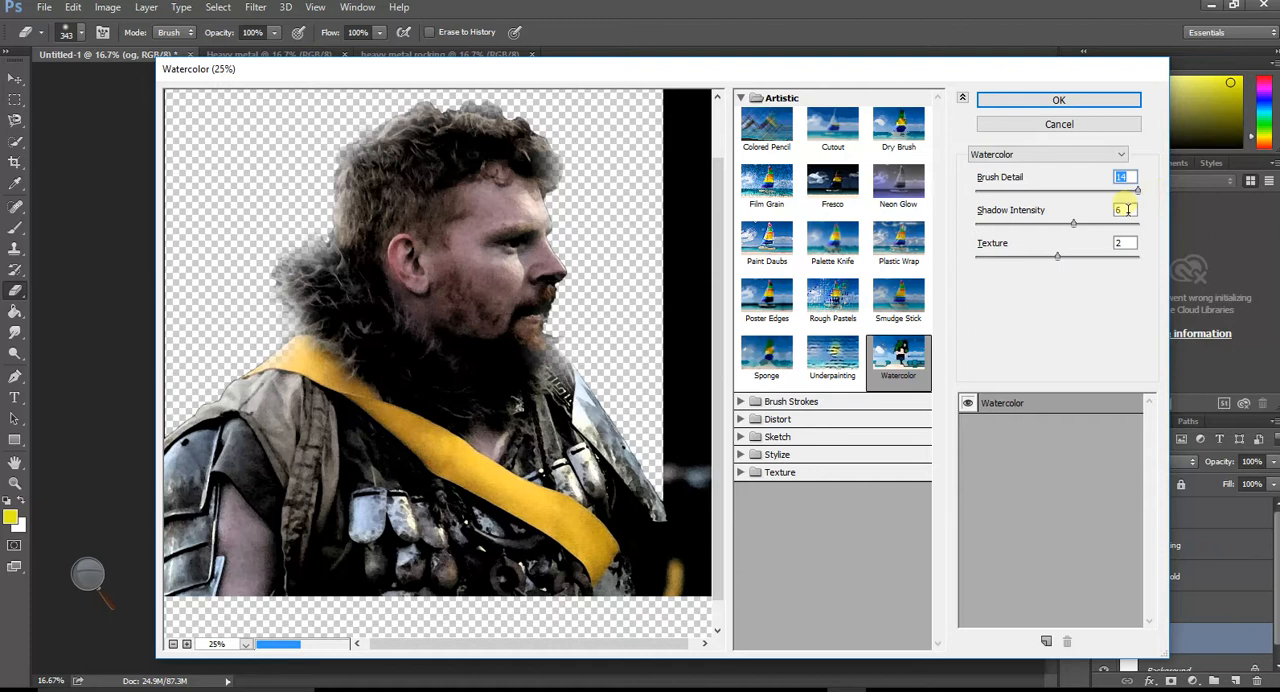
- Set the Watercolor filter's Shadow Intensity to 9 and Texture to 2
left_click_drag(1077, 224, 1143, 228)
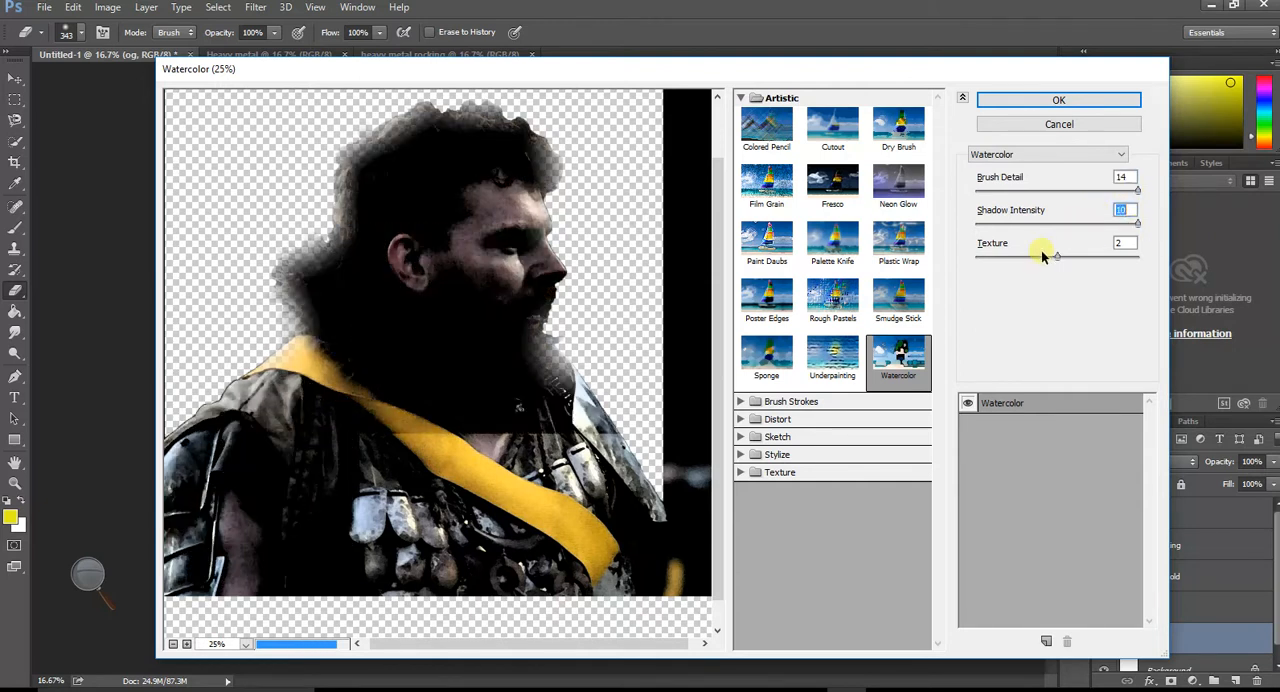
left_click_drag(1059, 259, 1140, 259)
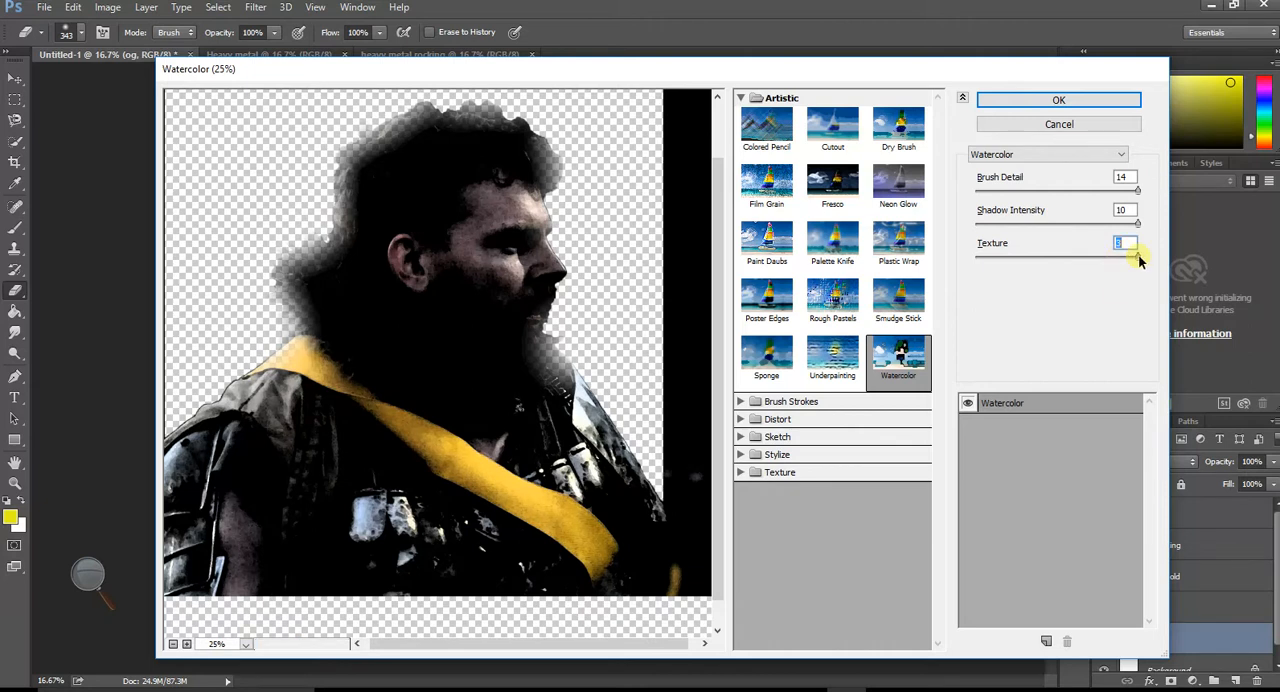
left_click_drag(1138, 259, 1018, 258)
left_click_drag(1040, 258, 1062, 258)
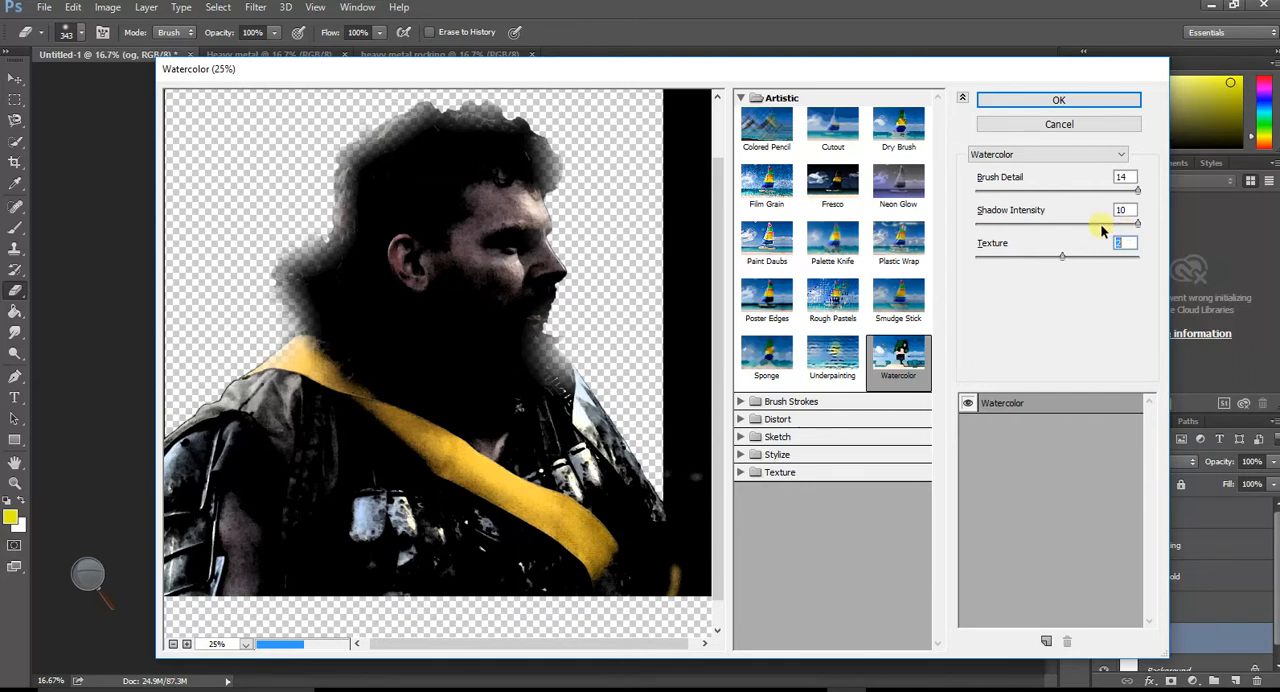
left_click_drag(1103, 224, 1117, 231)
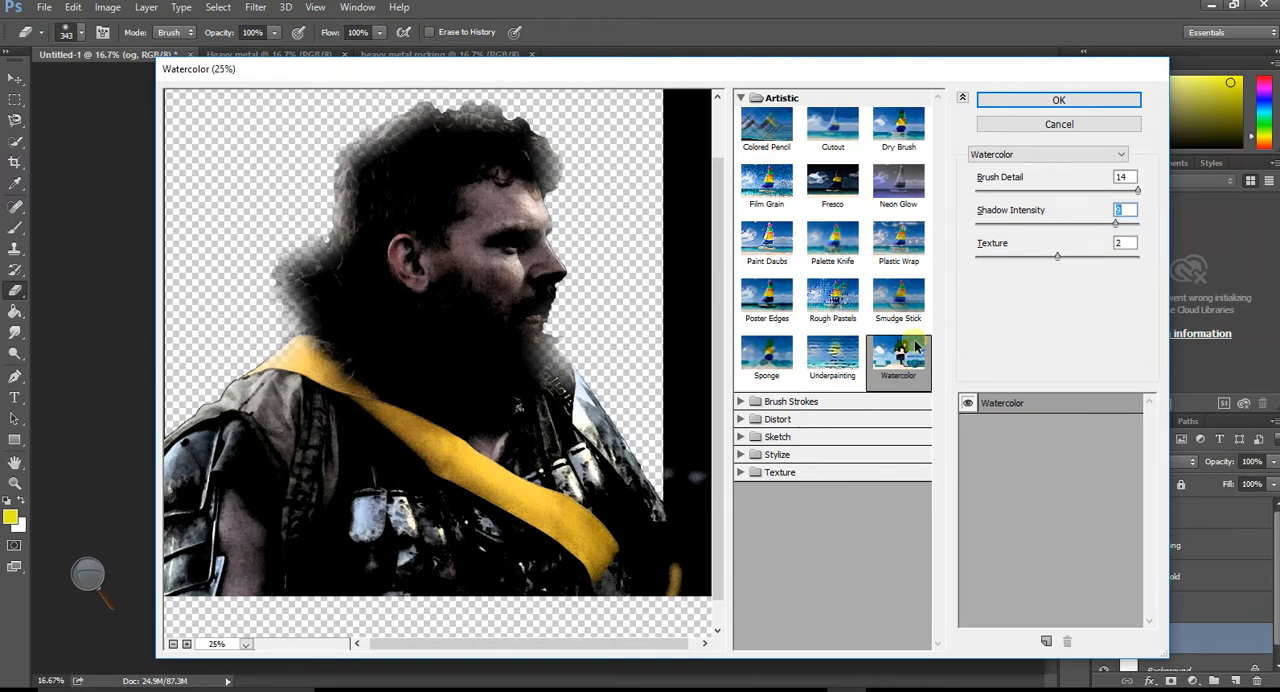
- Preview the Poster Edges and Cutout effects on the portrait, and apply the Watercolor filter to the og layer
left_click(764, 302)
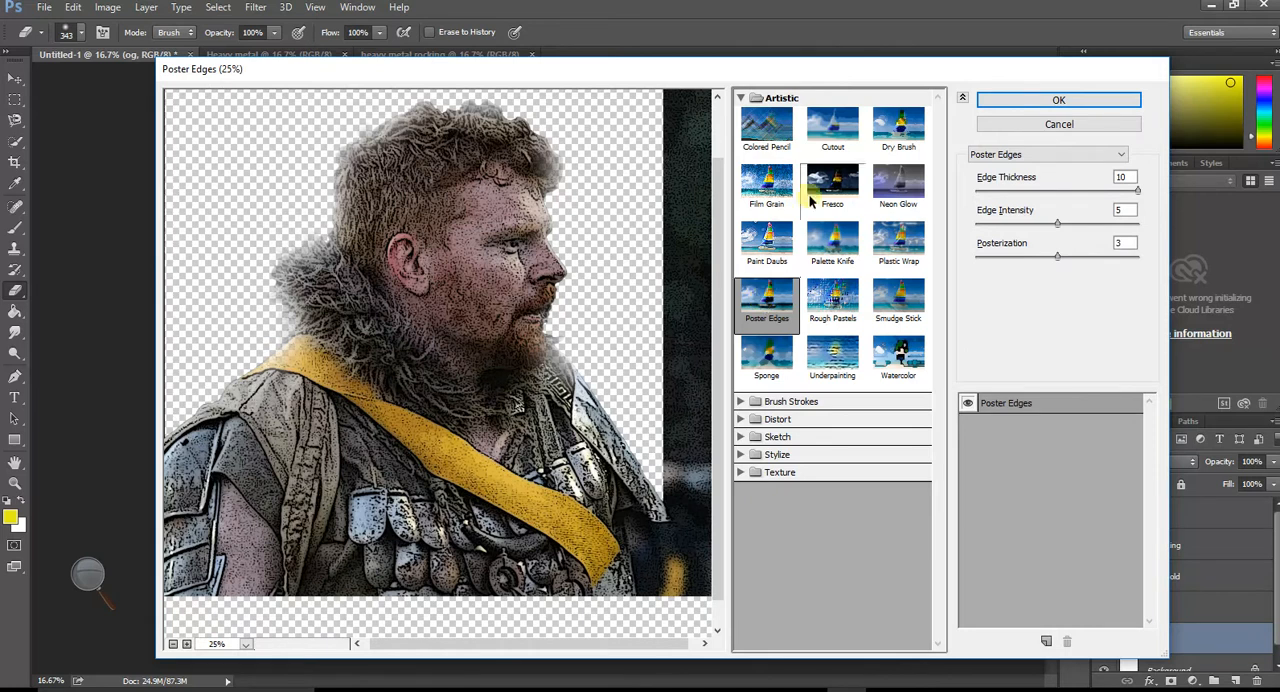
left_click(828, 134)
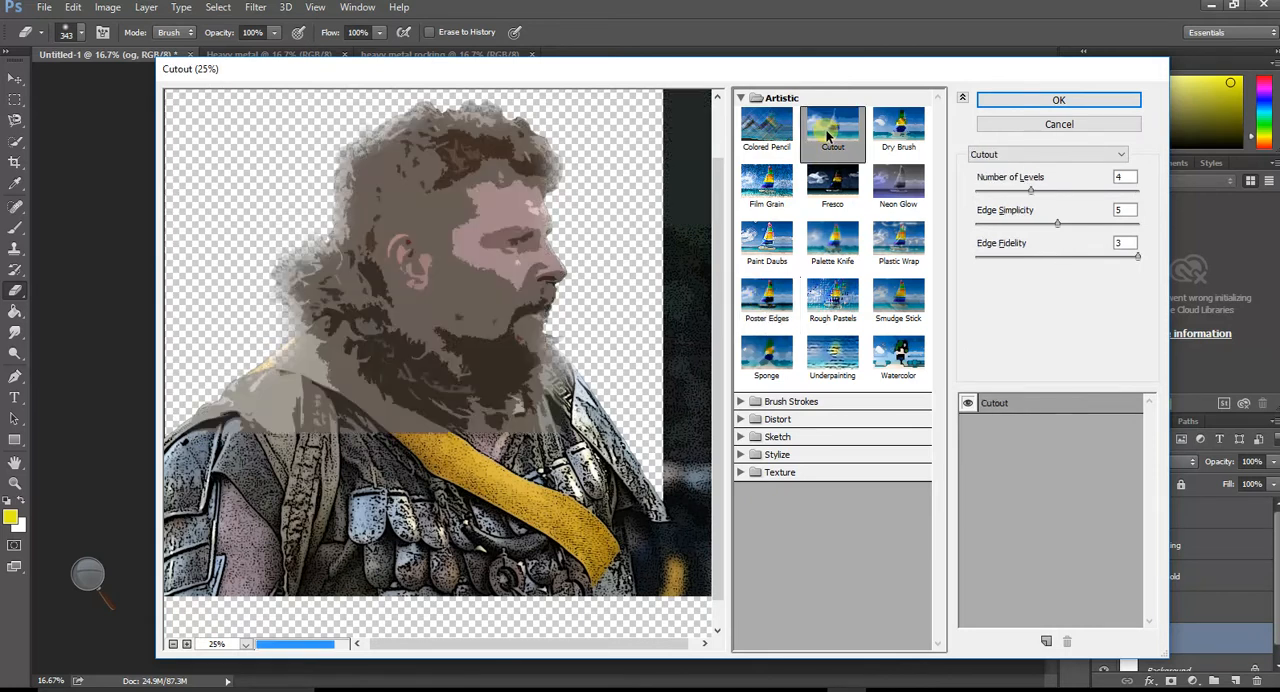
left_click(909, 351)
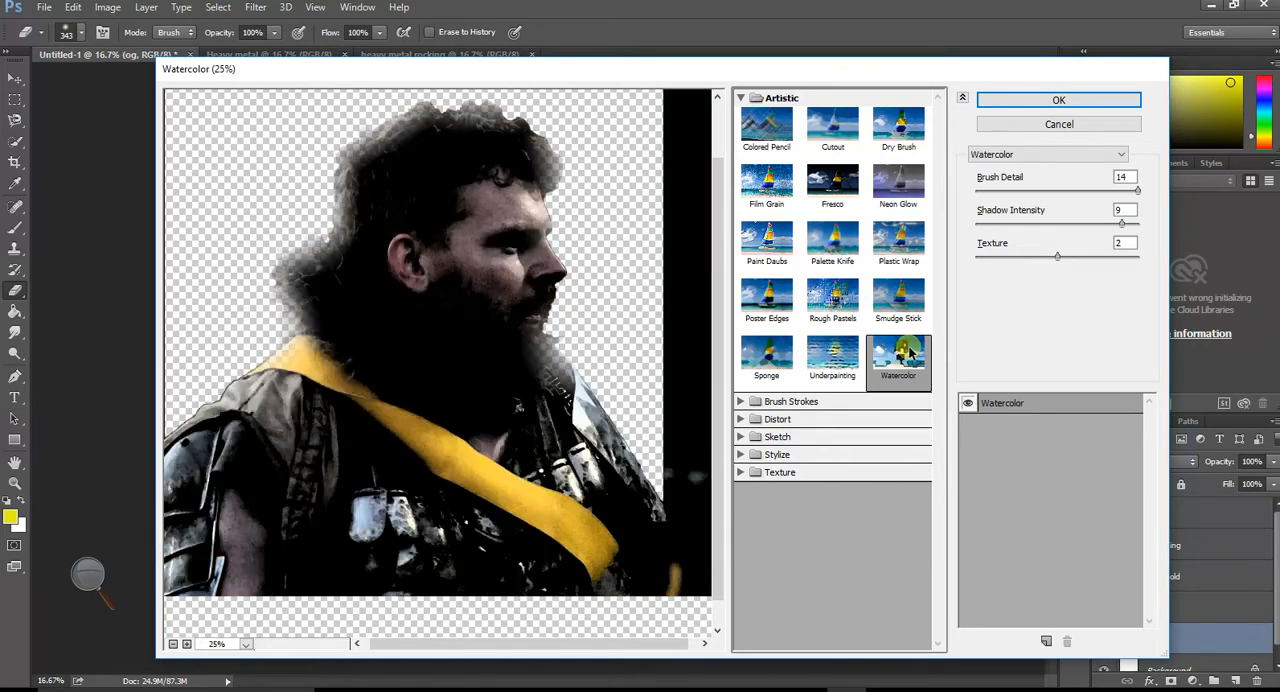
left_click(1025, 103)
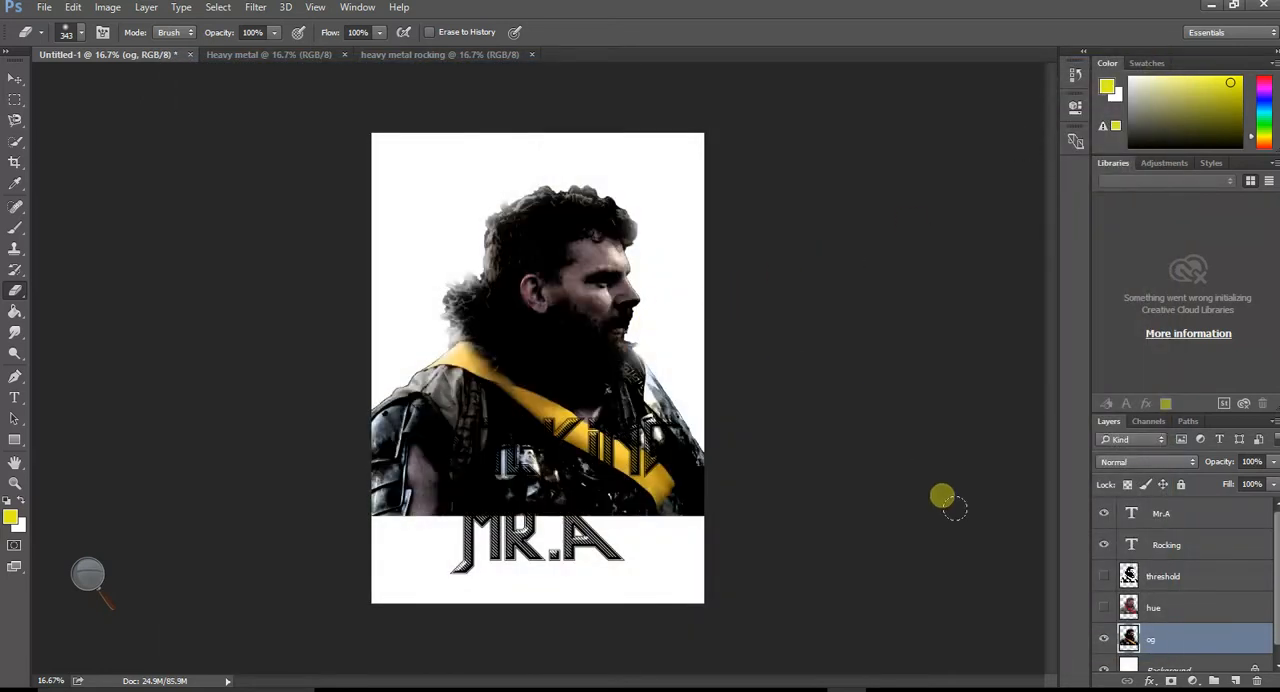
- Toggle the threshold layer on and off to compare its effect over the watercolor-filtered og layer
left_click(1104, 607)
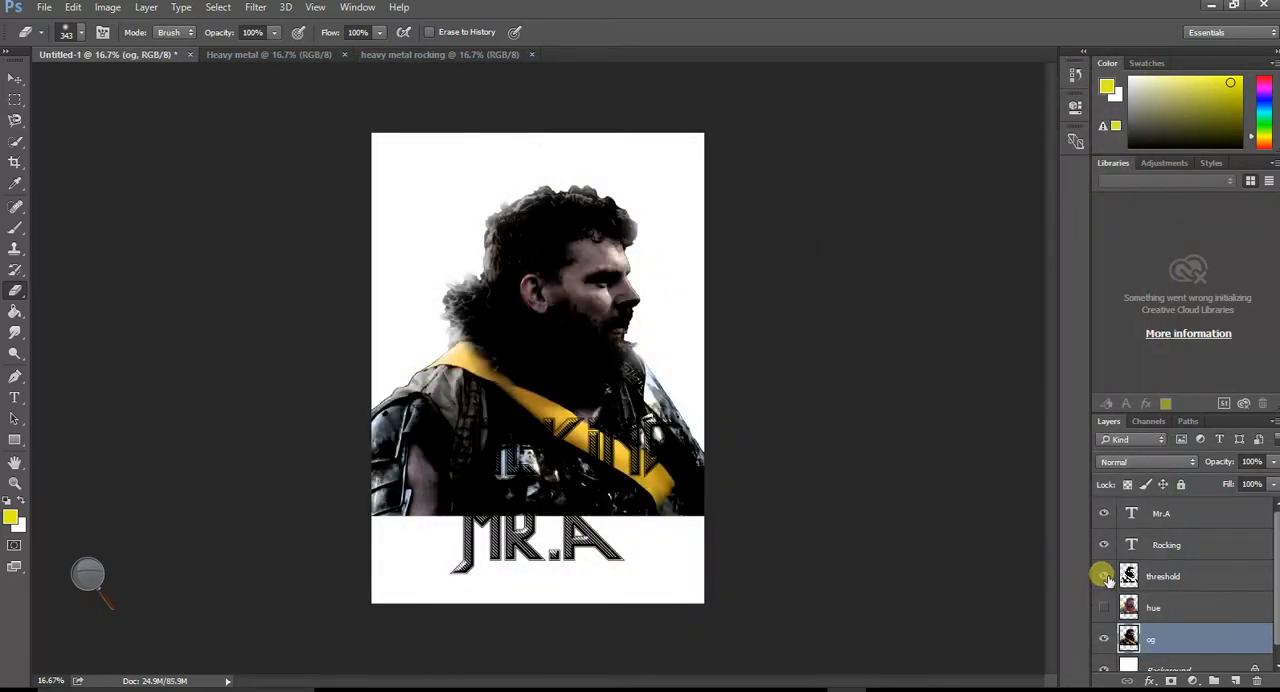
left_click(1104, 576)
left_click(1104, 576)
left_click(1104, 576)
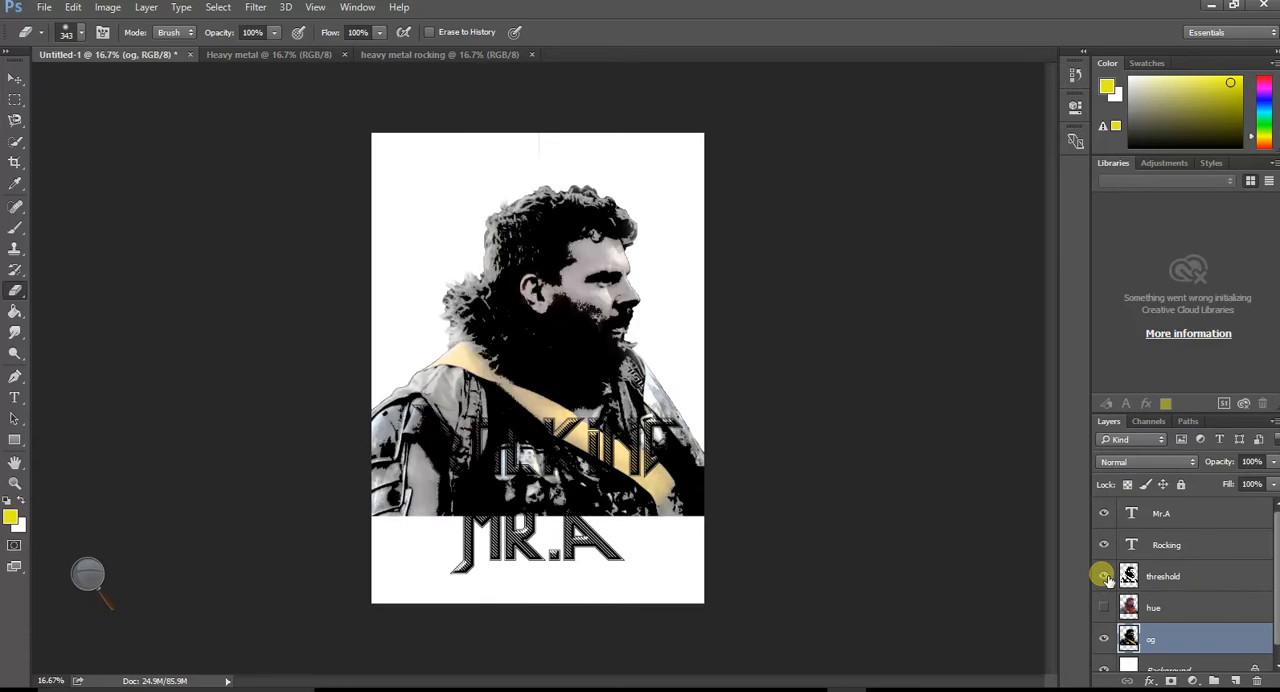
left_click(1104, 576)
- Show the hue layer above the filtered og layer and reduce its opacity to 57%
left_click(1104, 607)
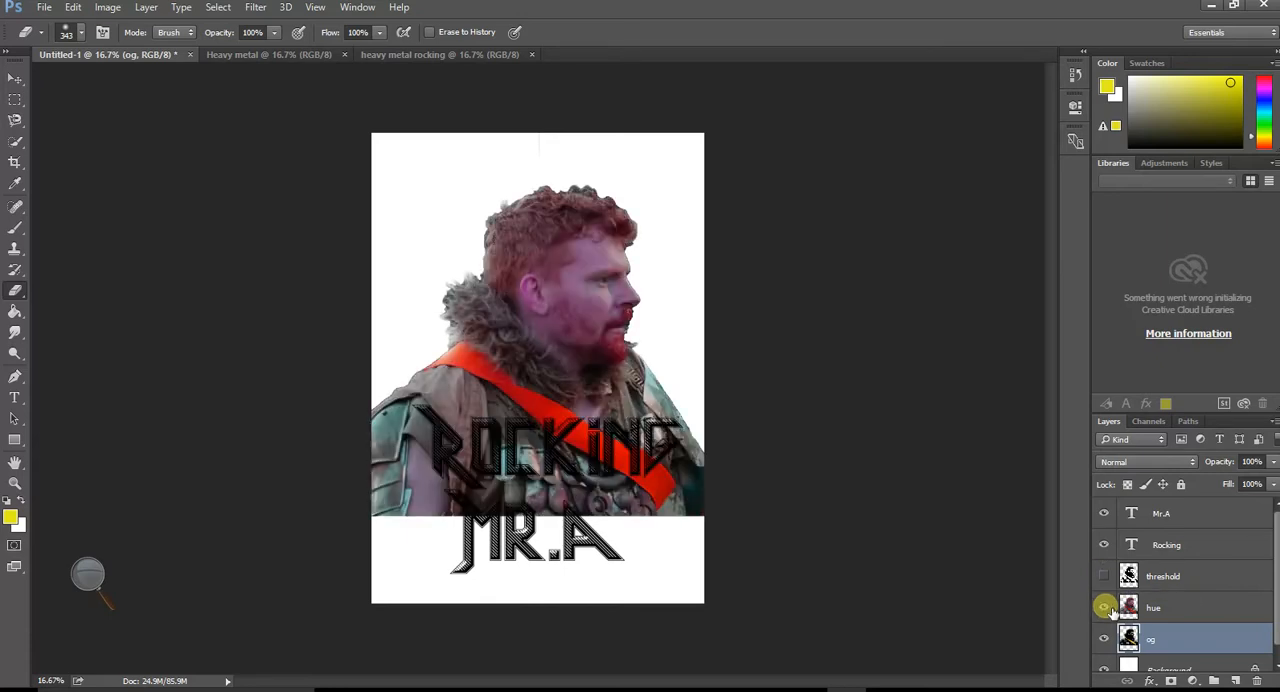
left_click(1178, 606)
left_click(1273, 462)
left_click_drag(1273, 466, 1240, 484)
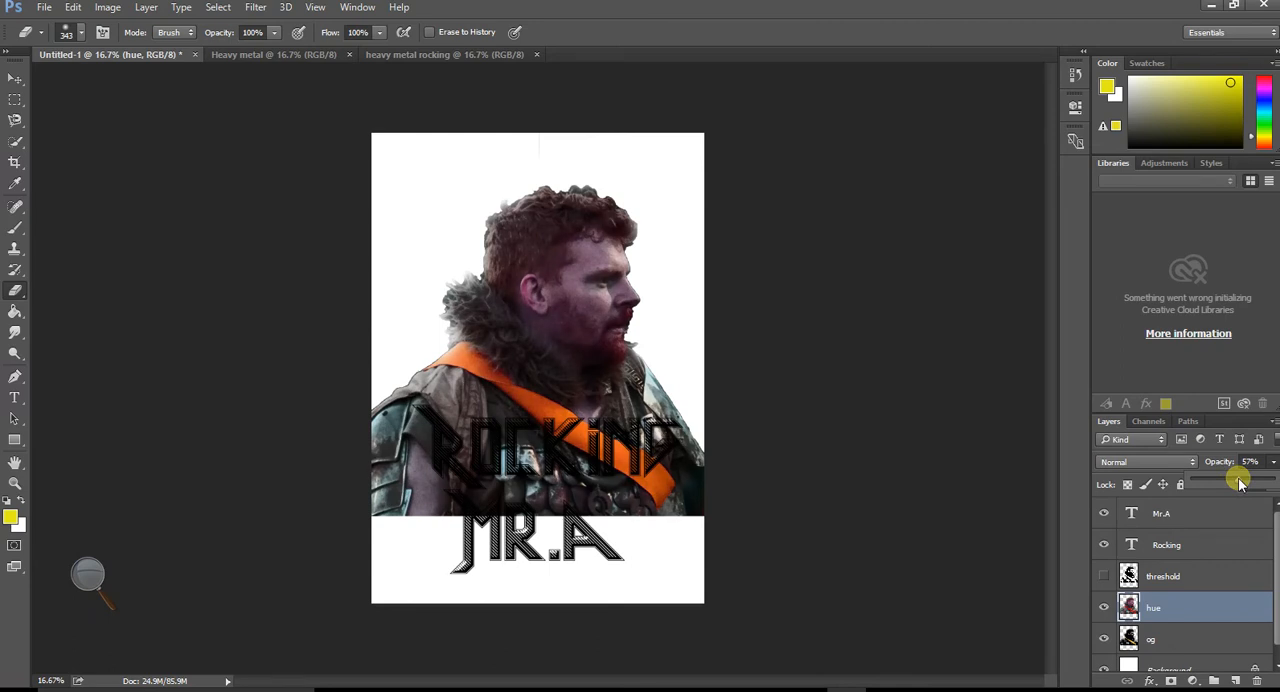